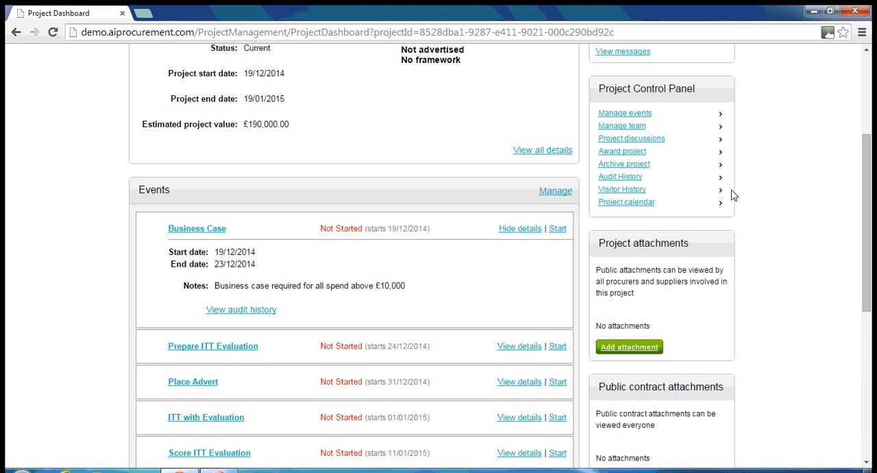
Open the project's team management page, review the assigned team roles, and finish updating the team
left_click(636, 129)
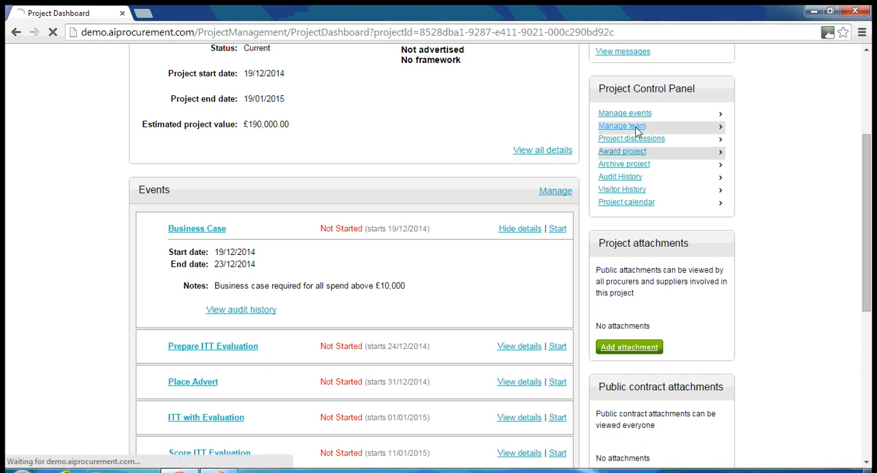
scroll(729, 238, "down", 9)
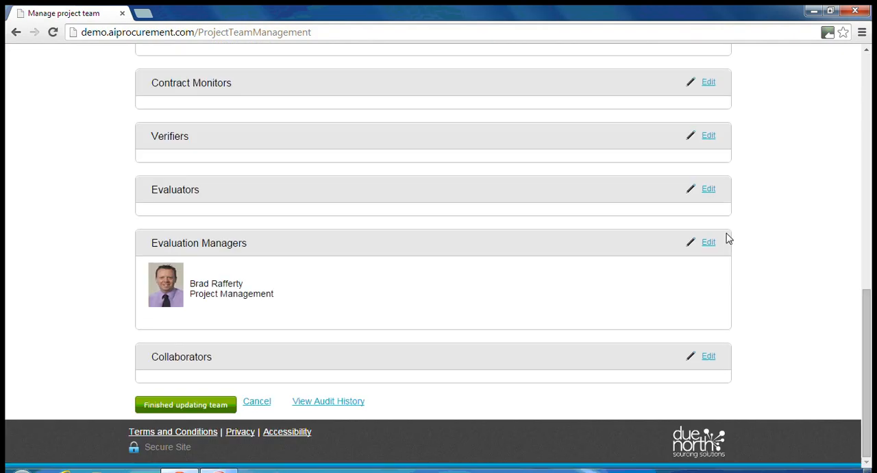
left_click(193, 405)
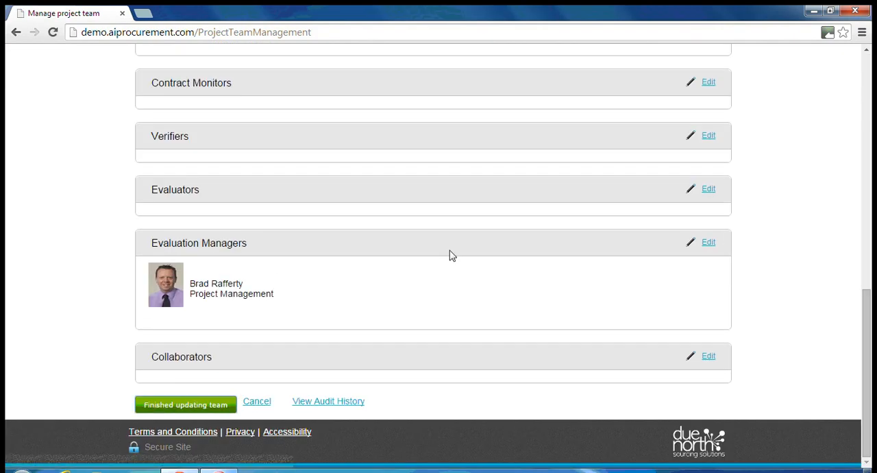
left_click(370, 297)
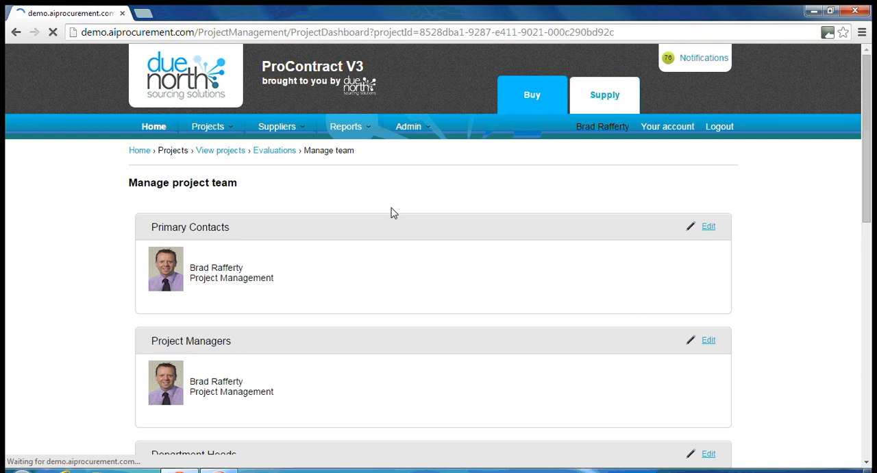
Start the Prepare ITT Evaluation event from the project's events list
scroll(632, 229, "down", 2)
scroll(638, 233, "down", 1)
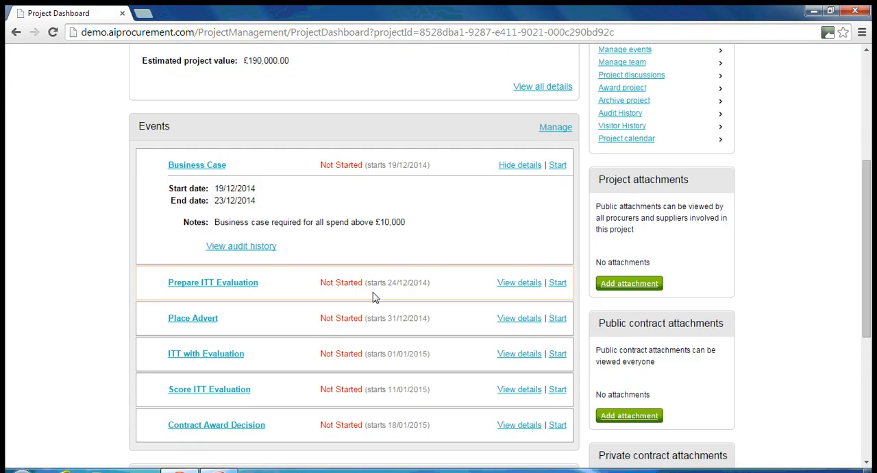
left_click(554, 287)
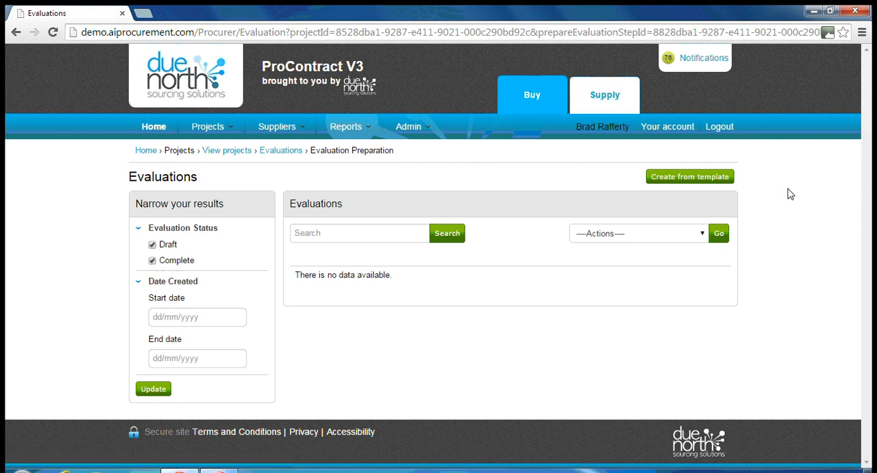
Create an evaluation from the RFx Questionnaire template in the Basic Evaluation folder of Organisation 1 templates
left_click(671, 178)
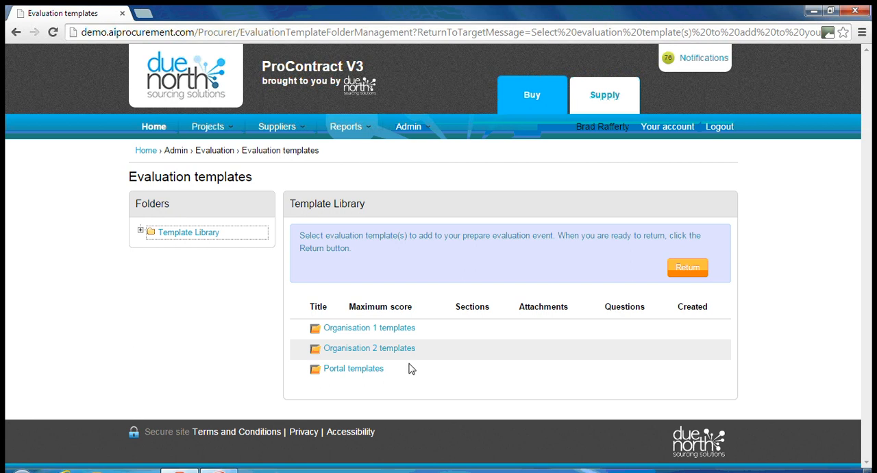
left_click(397, 331)
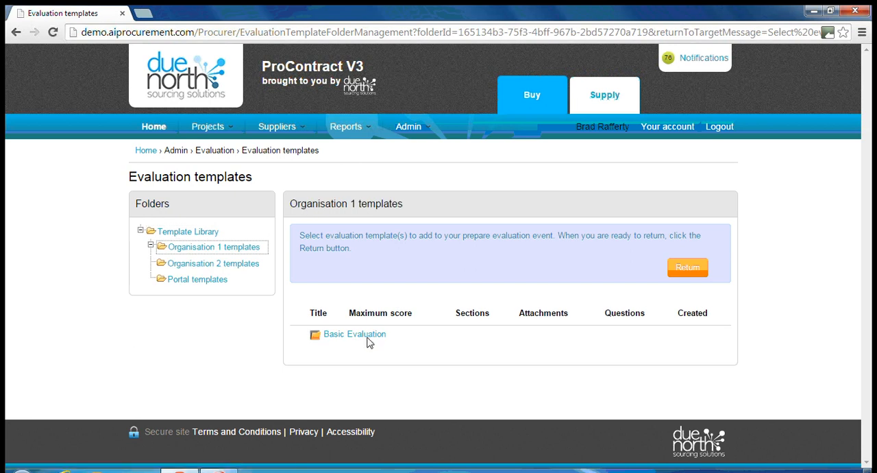
left_click(367, 338)
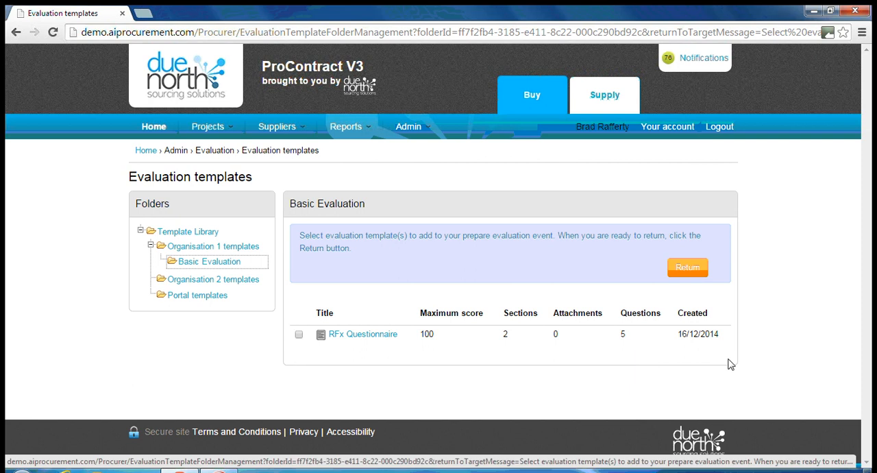
left_click(298, 335)
left_click(687, 269)
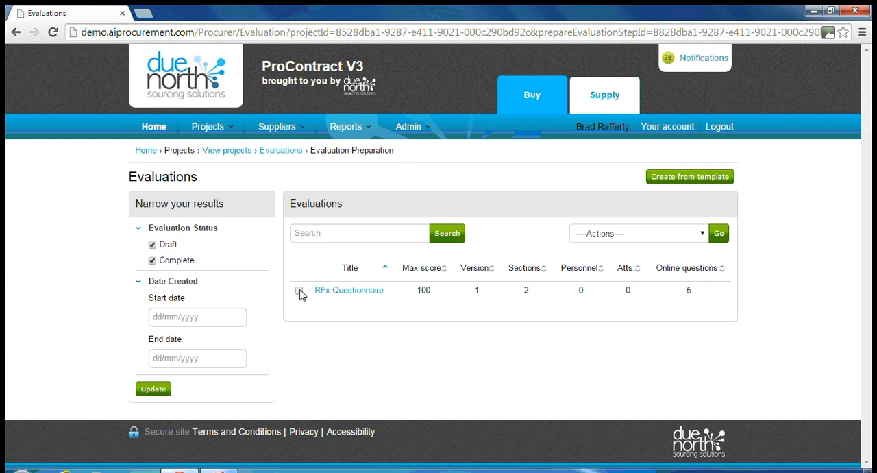
Delete the RFx Questionnaire evaluation from the event's evaluations and confirm the deletion
left_click(300, 291)
left_click(688, 234)
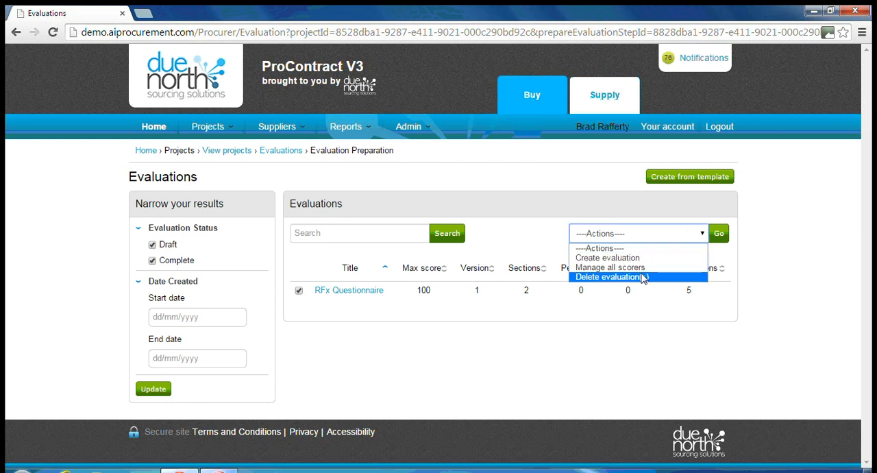
left_click(641, 277)
left_click(719, 234)
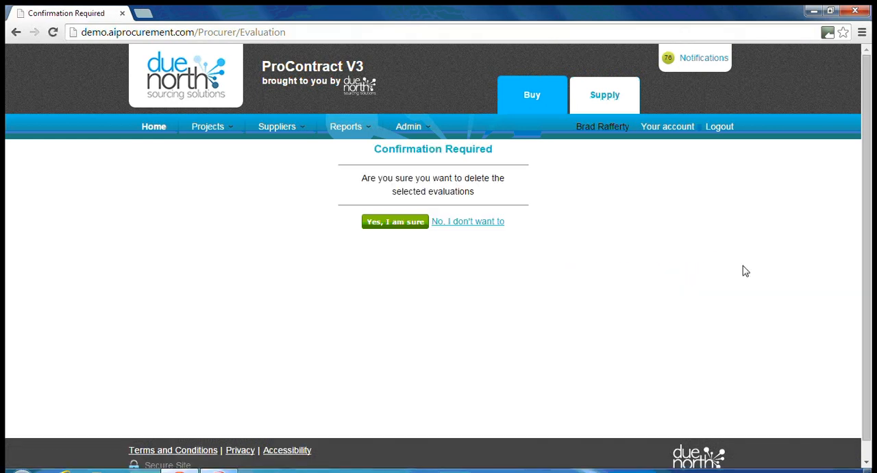
left_click(396, 224)
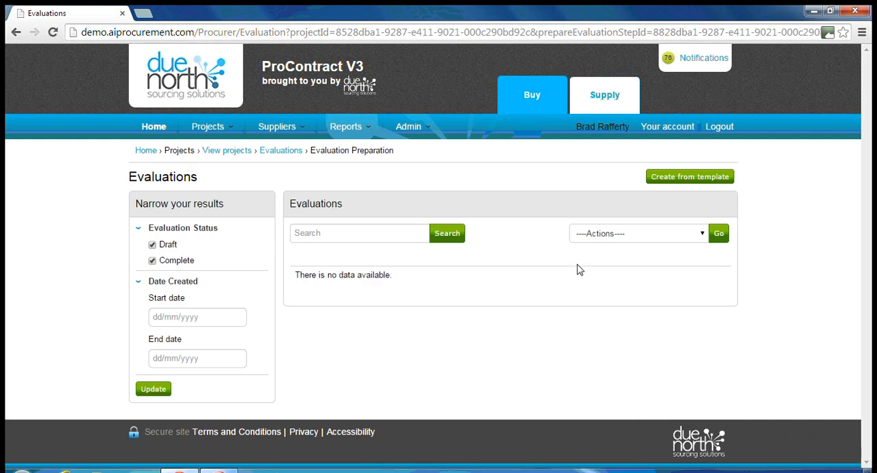
Create a blank evaluation for the event and title it "New Questionnaire"
left_click(695, 234)
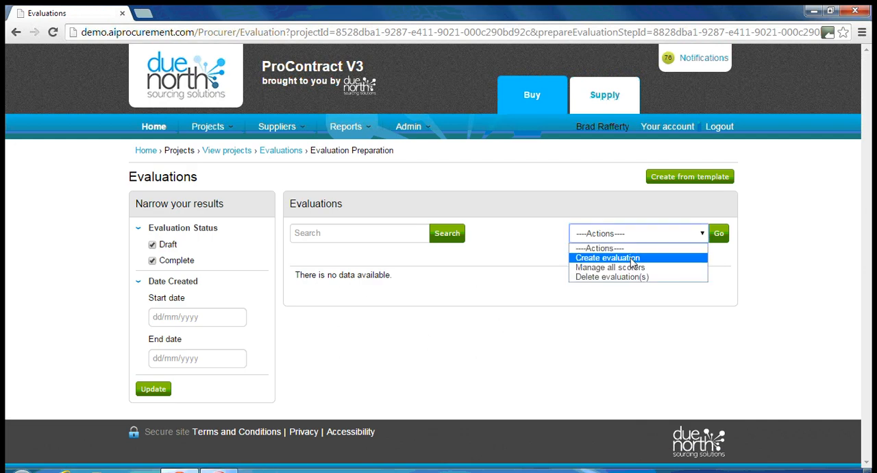
left_click(634, 259)
left_click(719, 233)
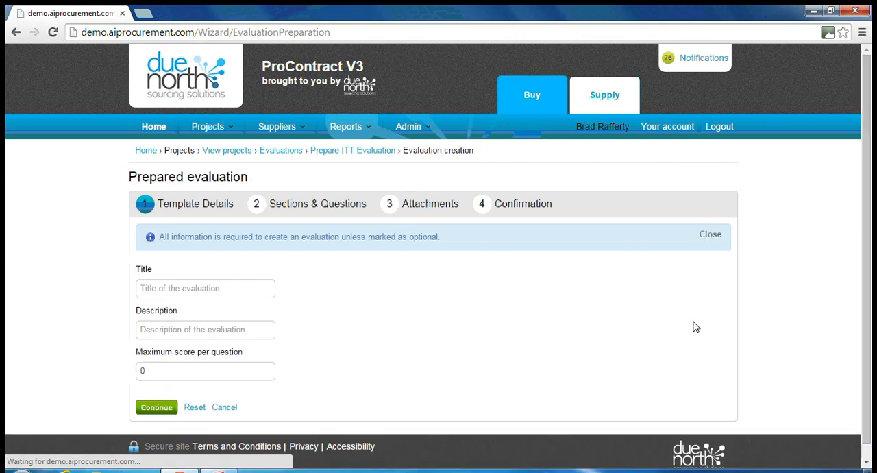
left_click(182, 288)
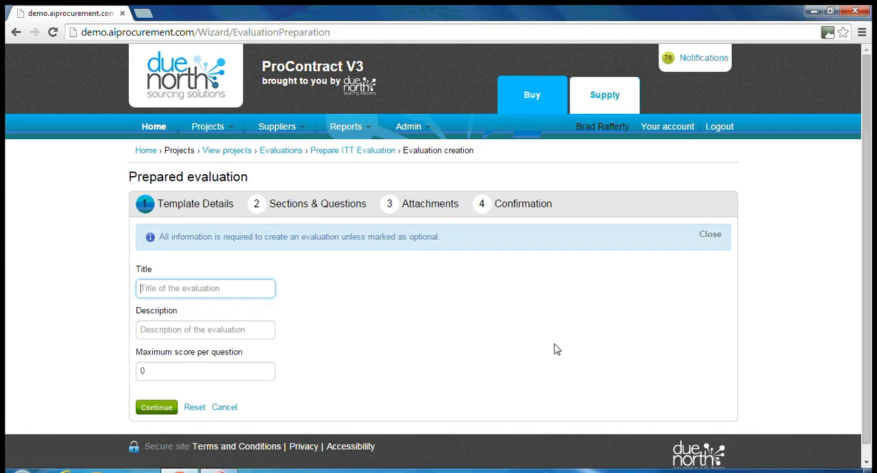
type("Ne")
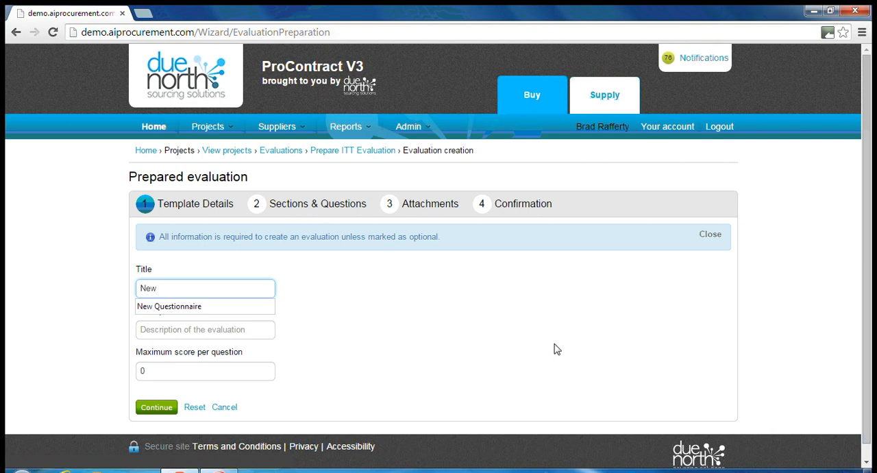
type("w")
key("Down")
key("Tab")
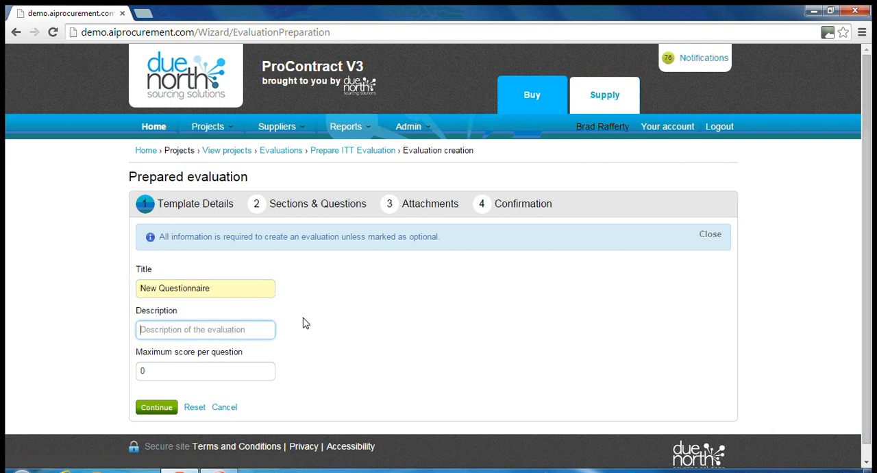
Set the description to "New Questionnaire" and the maximum score per question to 100, and continue to Sections & Questions
key("shift+Tab")
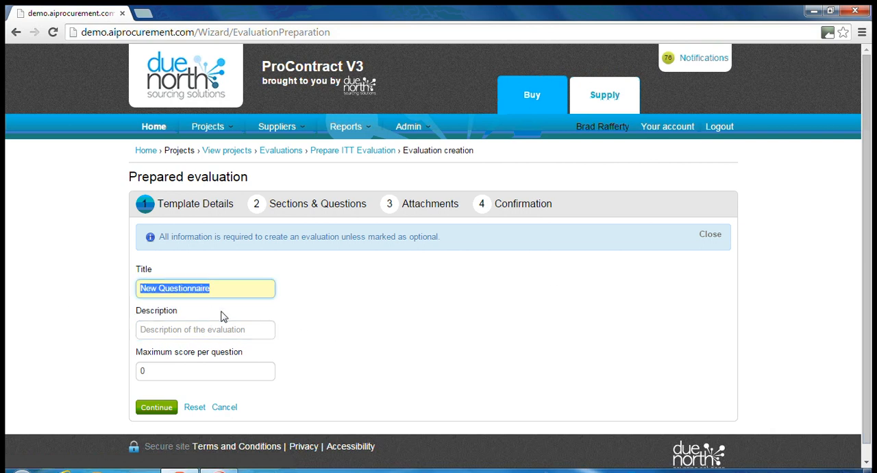
left_click(211, 331)
key("Down")
key("Tab")
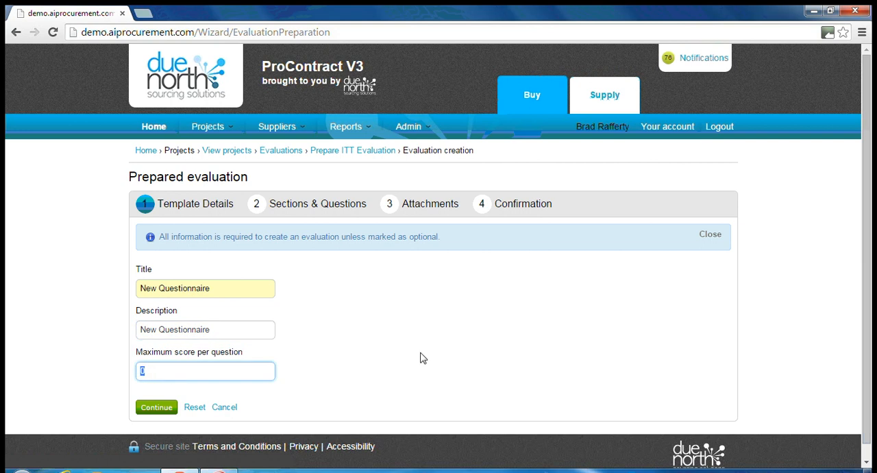
type("100")
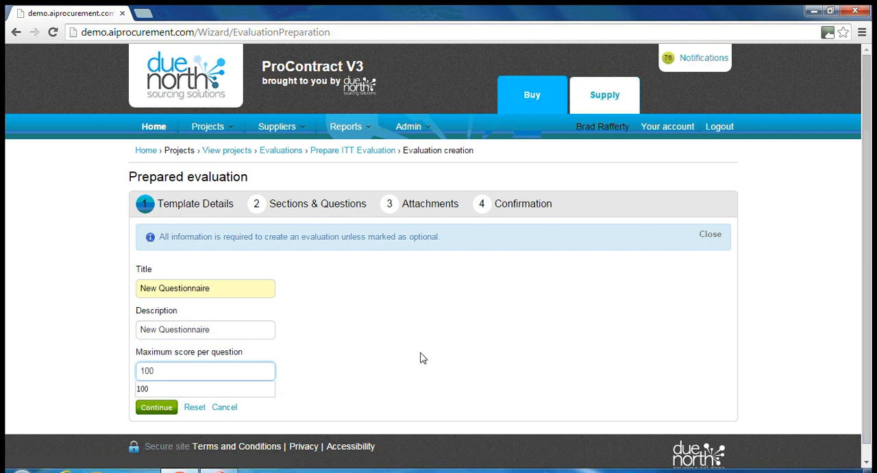
left_click(98, 337)
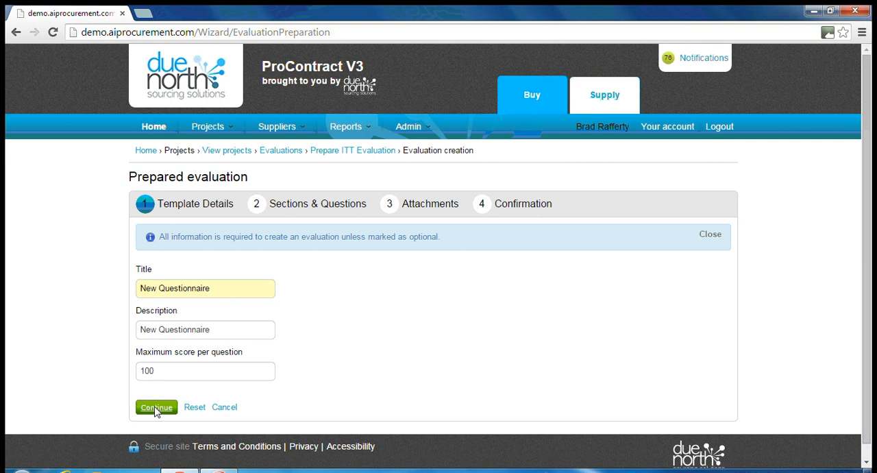
left_click(156, 408)
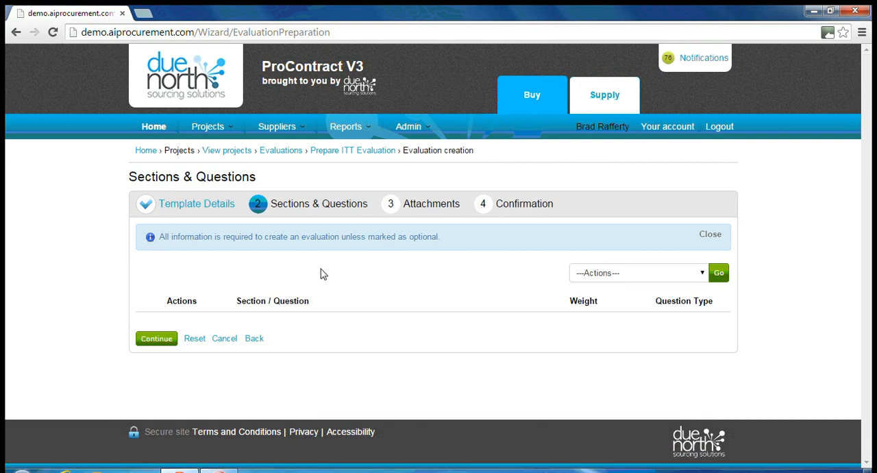
Add the Company Information and Quality section templates from the Basic Company and Quality folder of Organisation 1 section templates
left_click(702, 276)
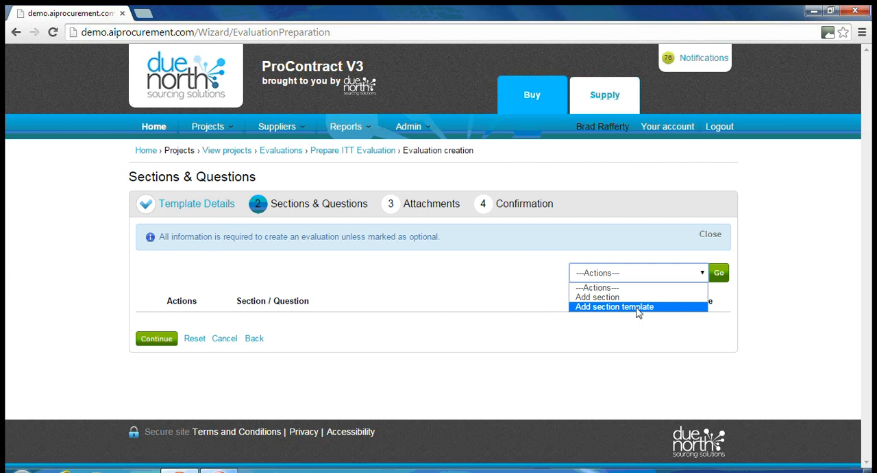
left_click(638, 308)
left_click(720, 275)
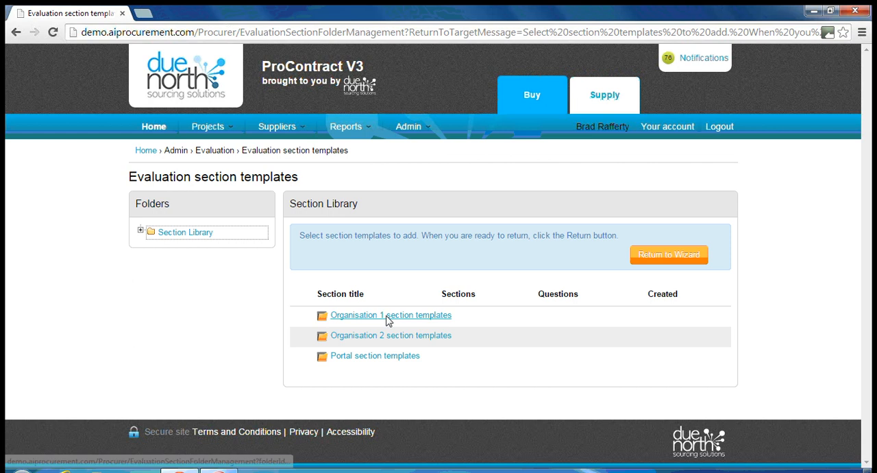
left_click(387, 317)
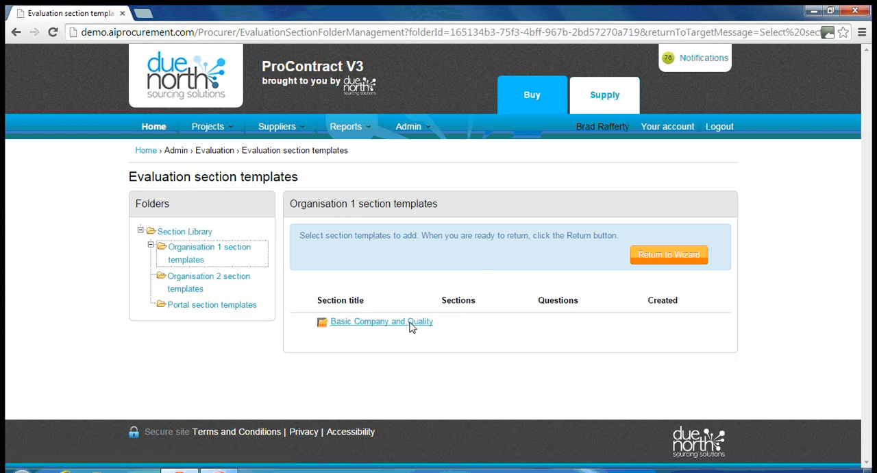
left_click(412, 326)
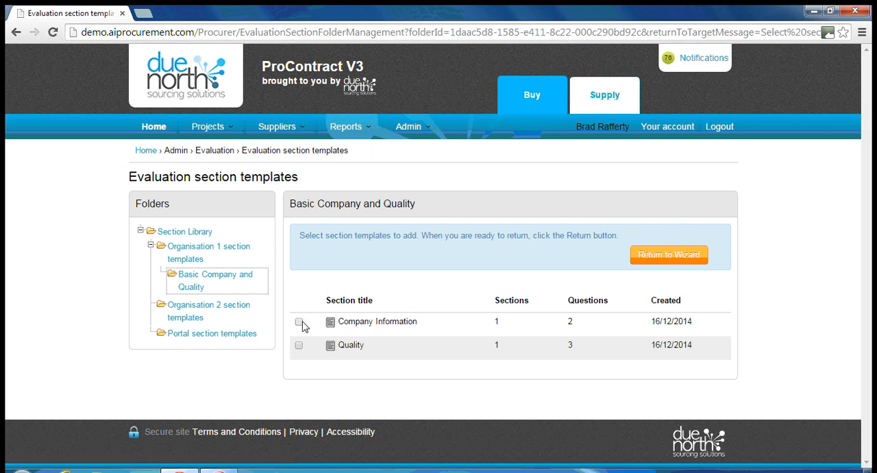
left_click(299, 345)
left_click(693, 266)
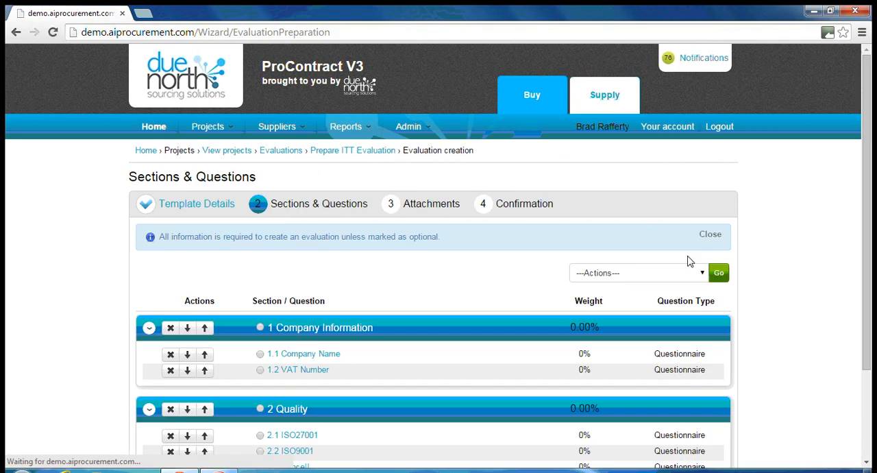
scroll(792, 282, "down", 1)
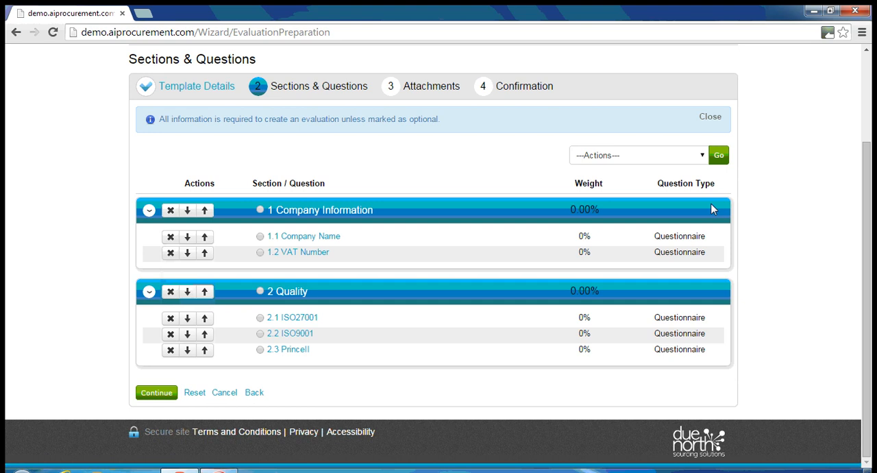
left_click(692, 157)
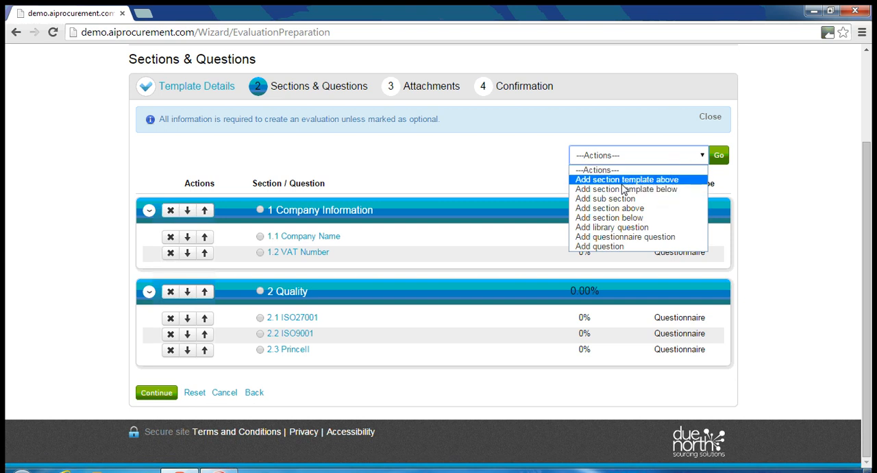
left_click(848, 224)
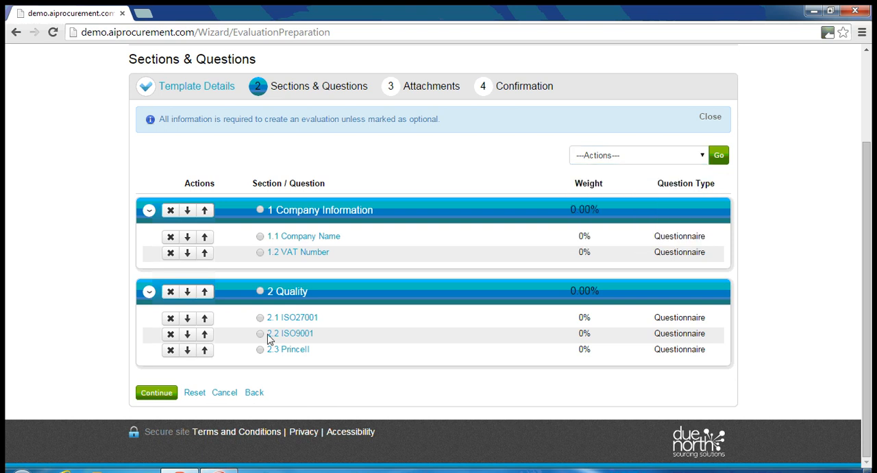
Start a new section below the Quality section, entering "Pricing" as both its name and description
left_click(260, 293)
left_click(686, 157)
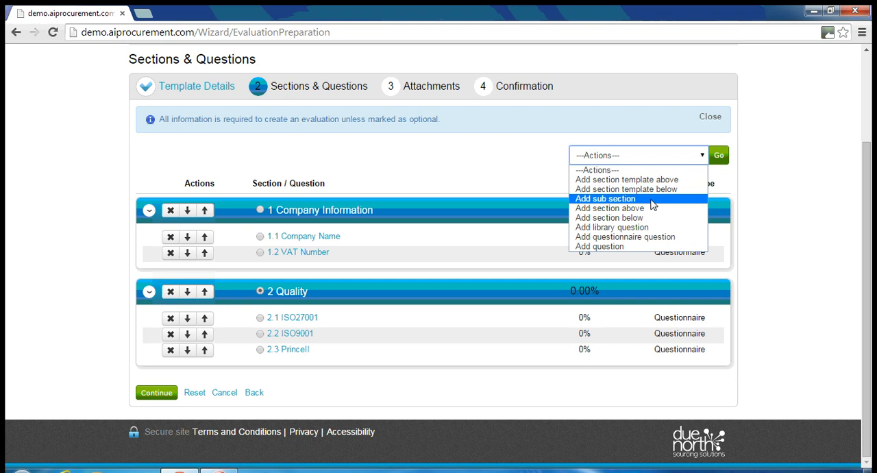
left_click(605, 218)
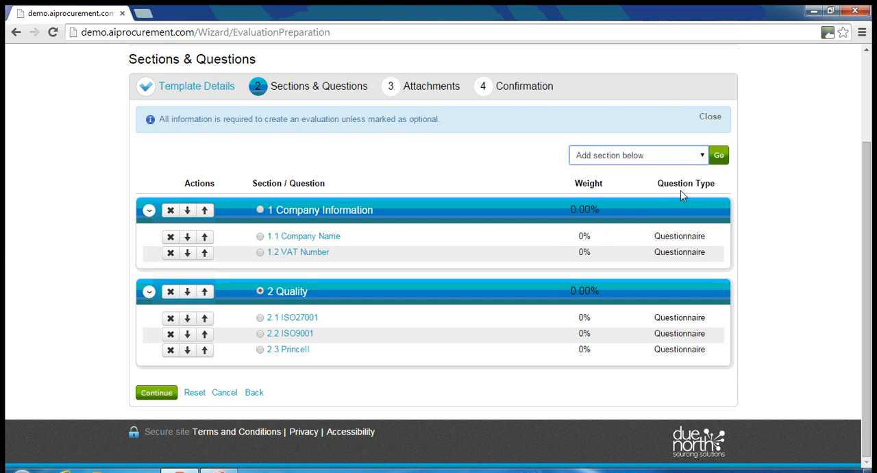
left_click(719, 158)
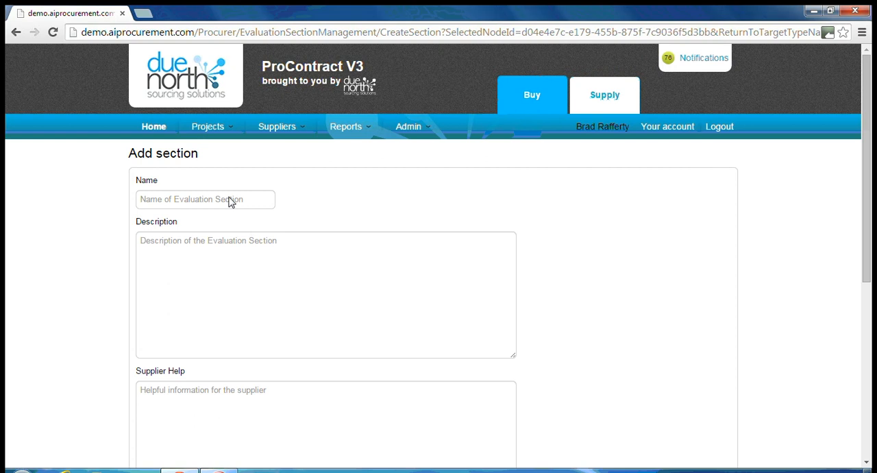
left_click(239, 199)
type("Pricing")
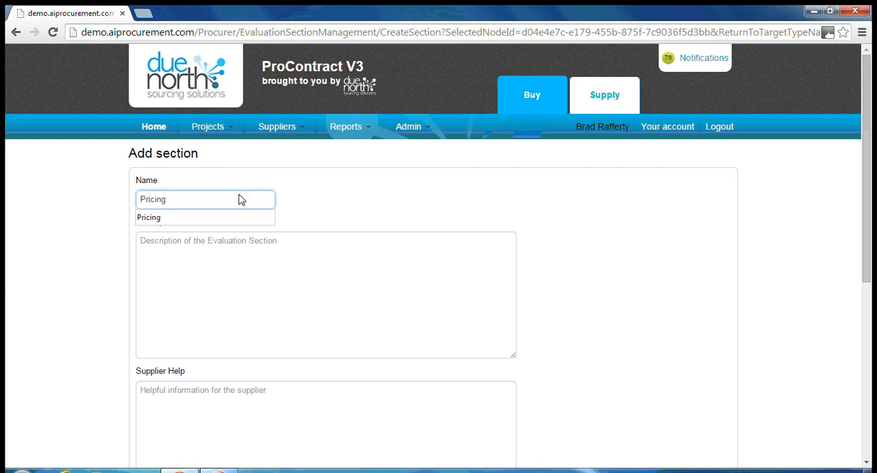
key("Return")
key("Tab")
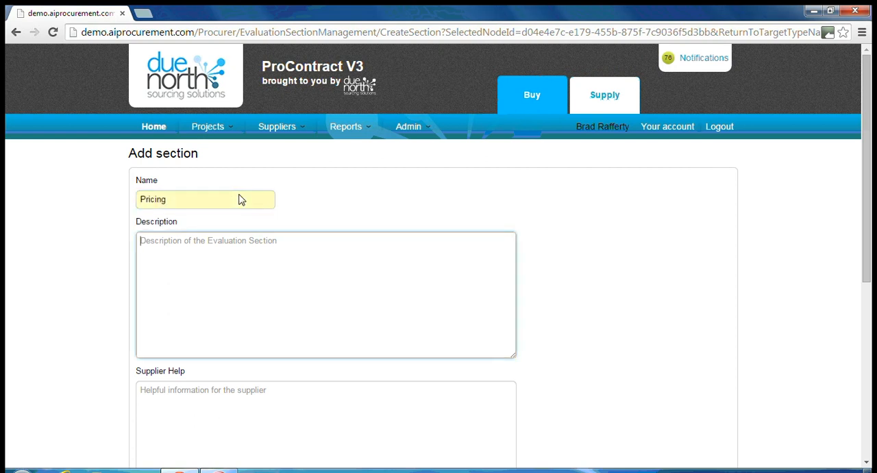
type("Pricing")
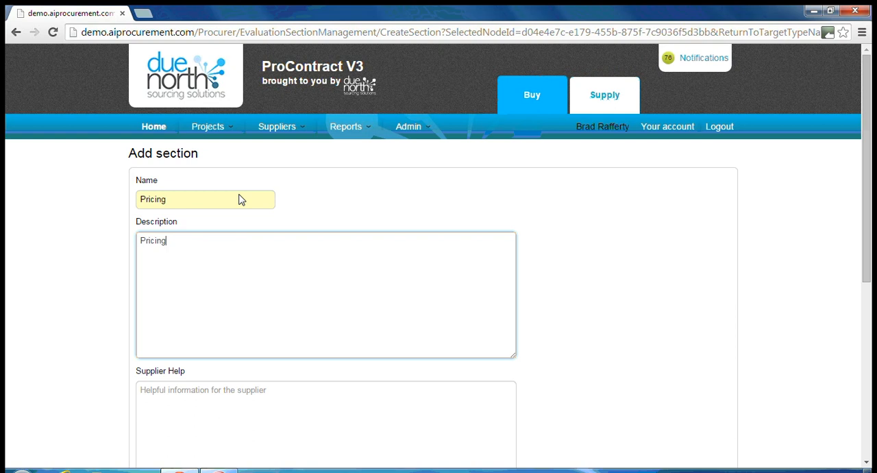
Set the Pricing section's weight to 20 and add the section to the evaluation
scroll(271, 286, "down", 5)
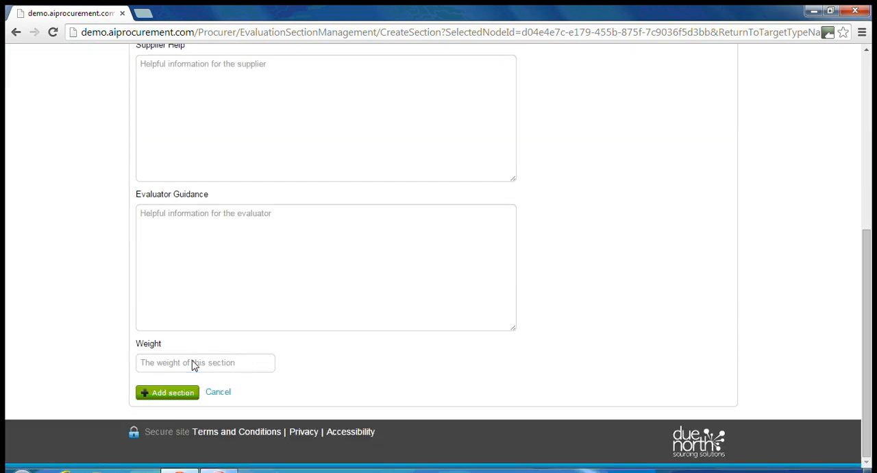
left_click(194, 364)
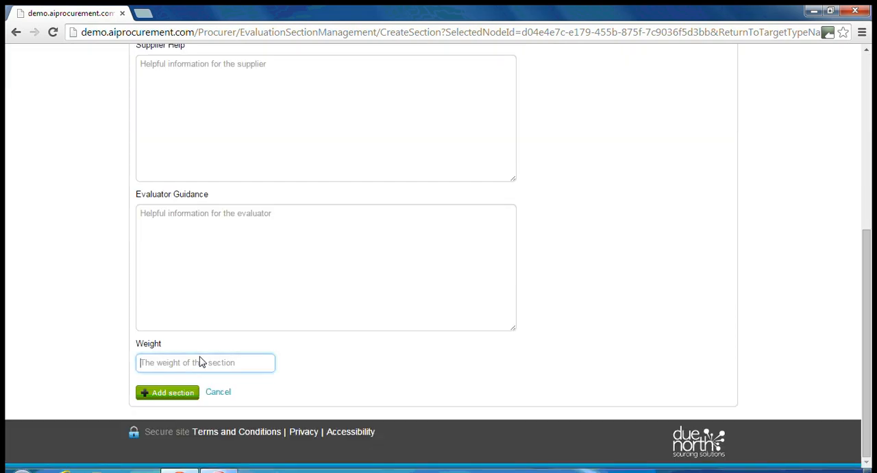
type("20")
left_click(170, 394)
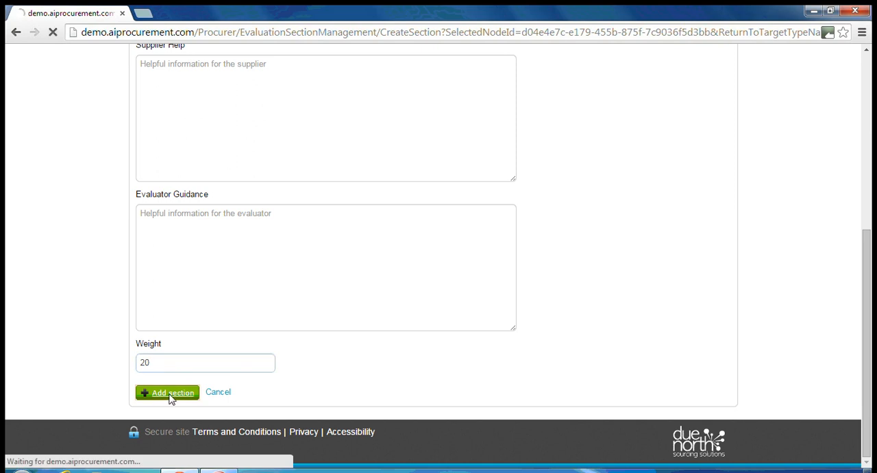
scroll(766, 259, "down", 1)
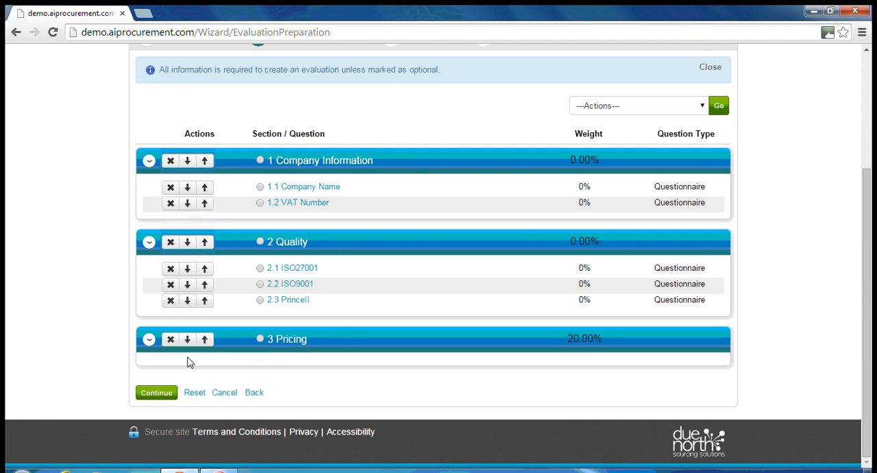
left_click(261, 340)
left_click(703, 109)
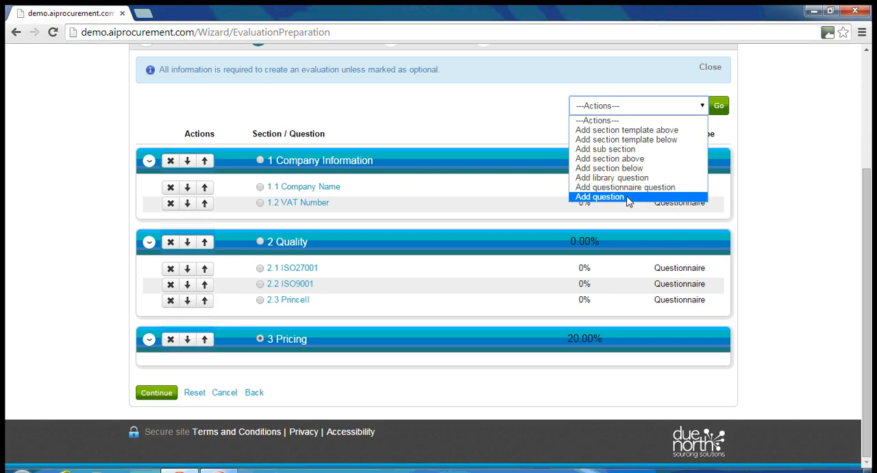
left_click(804, 255)
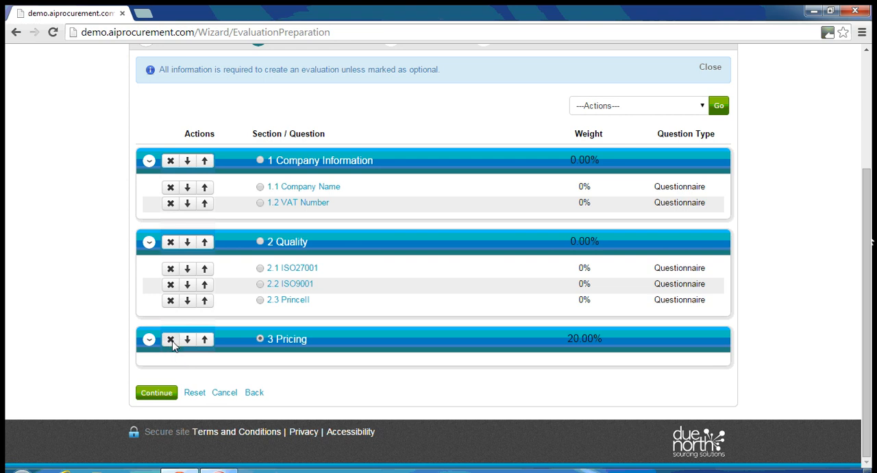
Delete the Pricing section from the questionnaire and confirm the deletion
left_click(171, 340)
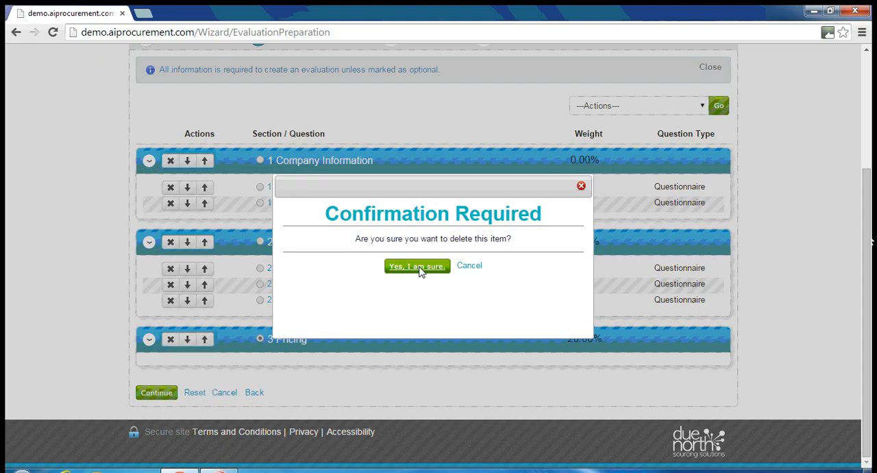
left_click(421, 271)
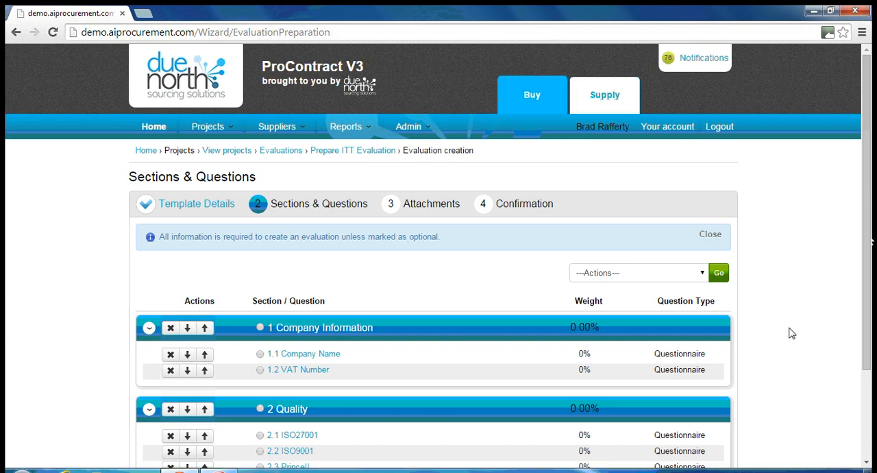
Continue from Sections & Questions through Attachments without adding any files, and finish creating the evaluation from the Confirmation stage
scroll(762, 273, "down", 2)
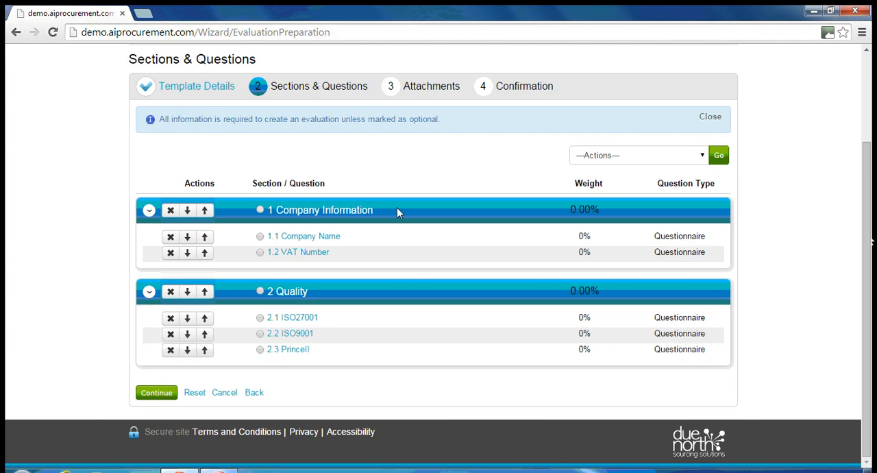
left_click(148, 395)
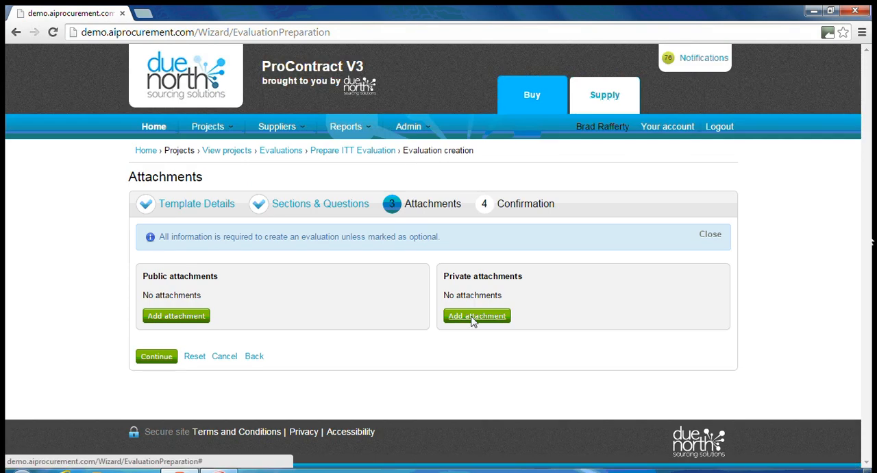
left_click(144, 358)
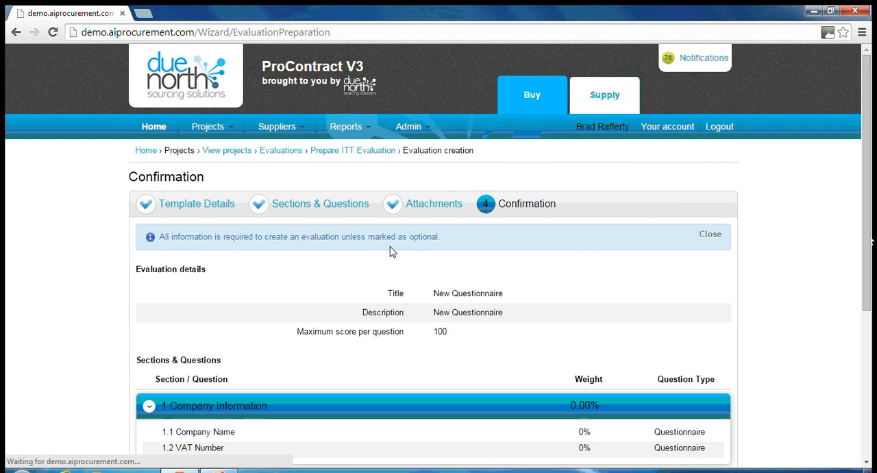
scroll(785, 252, "down", 3)
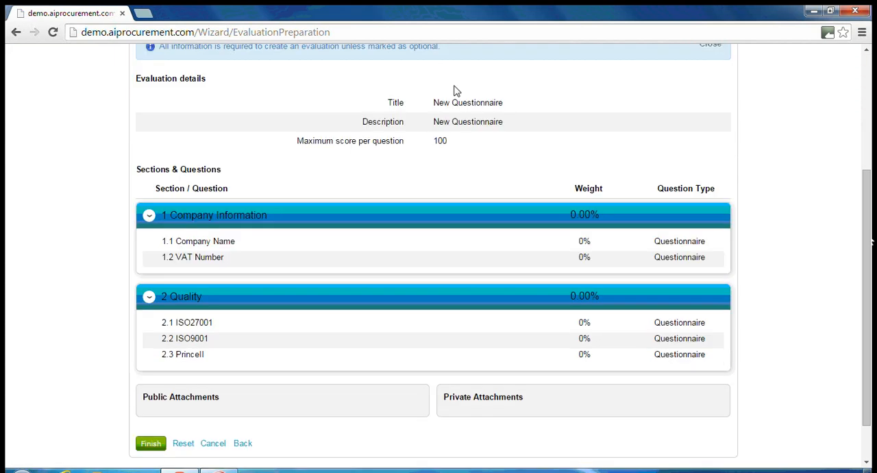
scroll(768, 195, "down", 1)
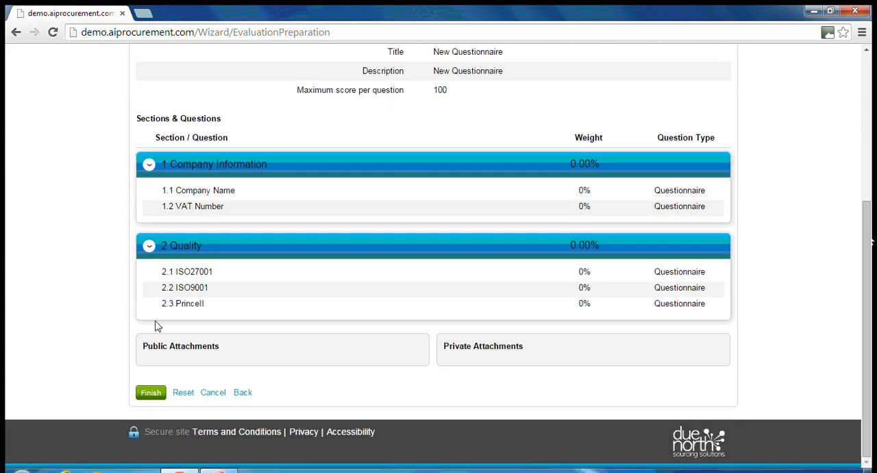
left_click(144, 397)
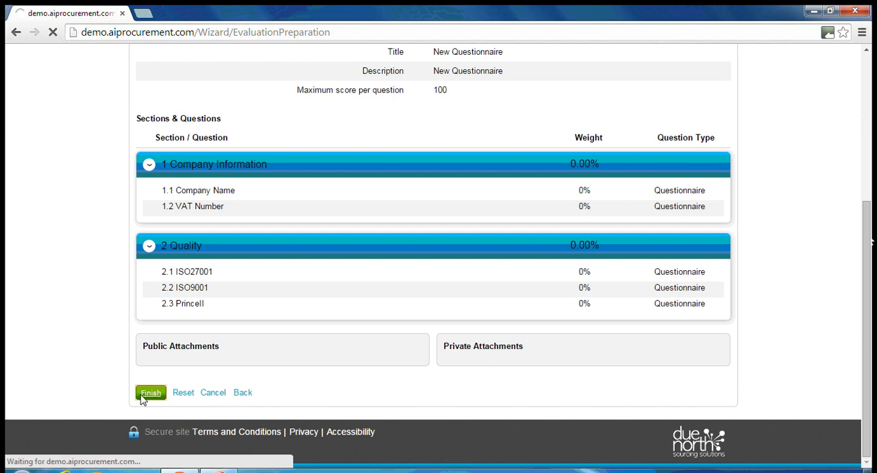
Open the evaluation's weightings and set the new section weights to 30 for Company Information and 70 for Quality
scroll(779, 226, "down", 1)
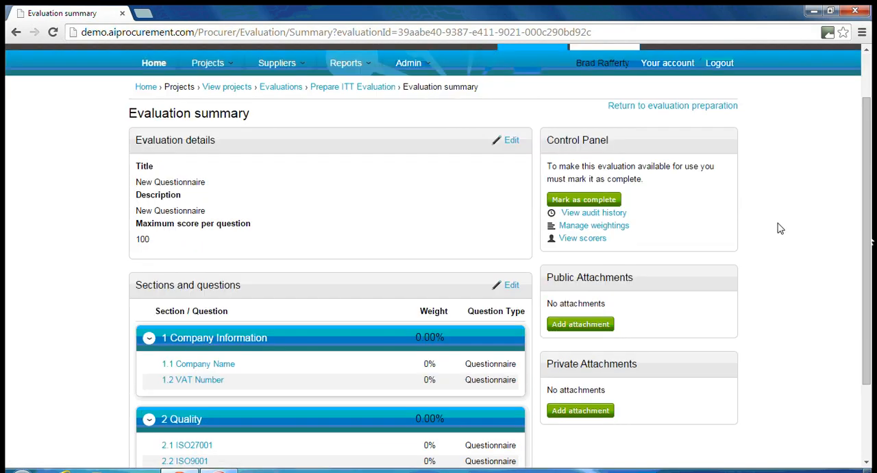
scroll(793, 255, "down", 1)
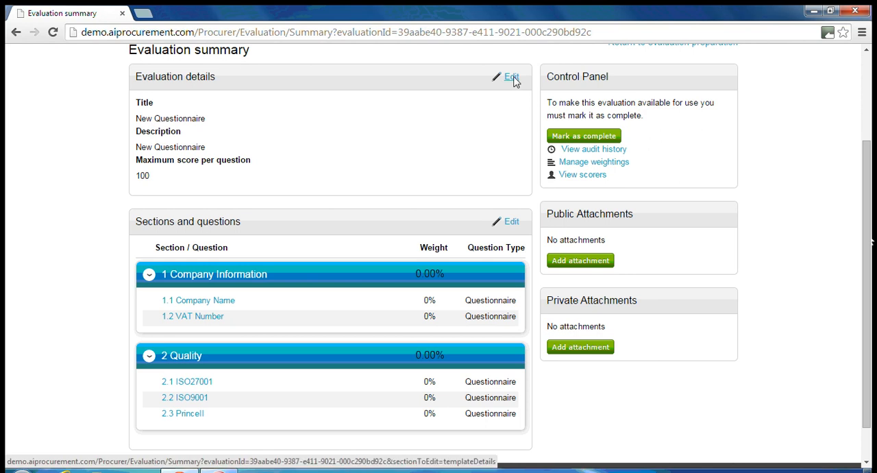
scroll(407, 102, "down", 1)
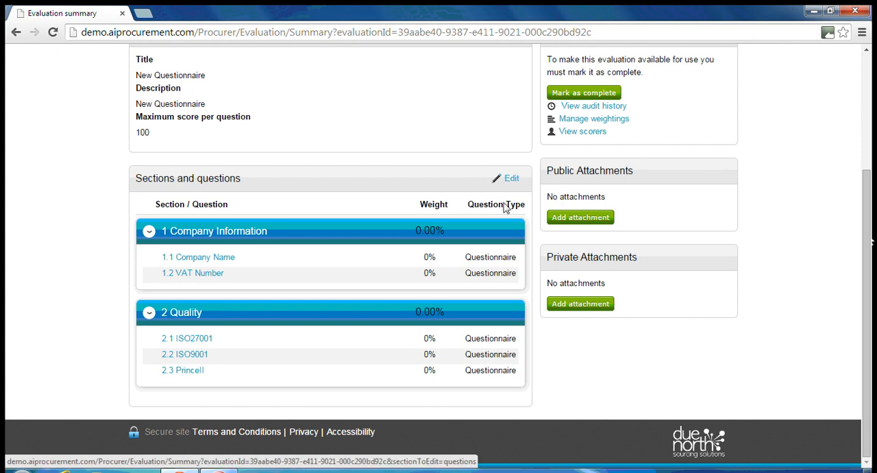
scroll(823, 286, "up", 1)
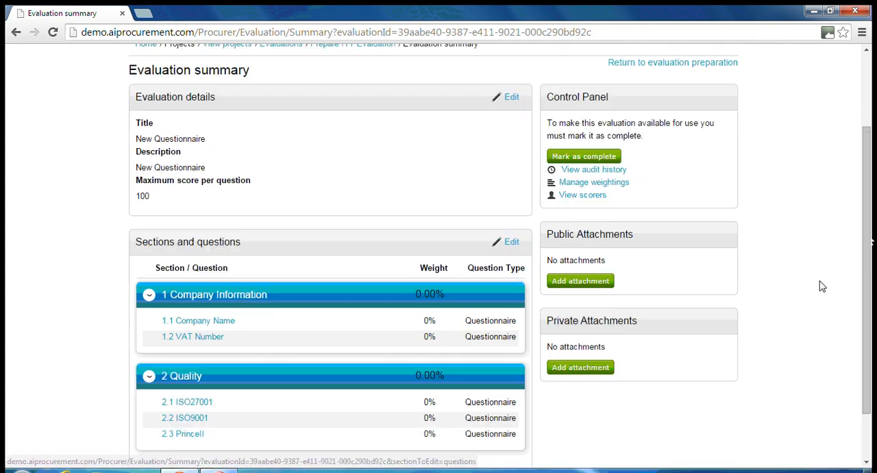
left_click(591, 184)
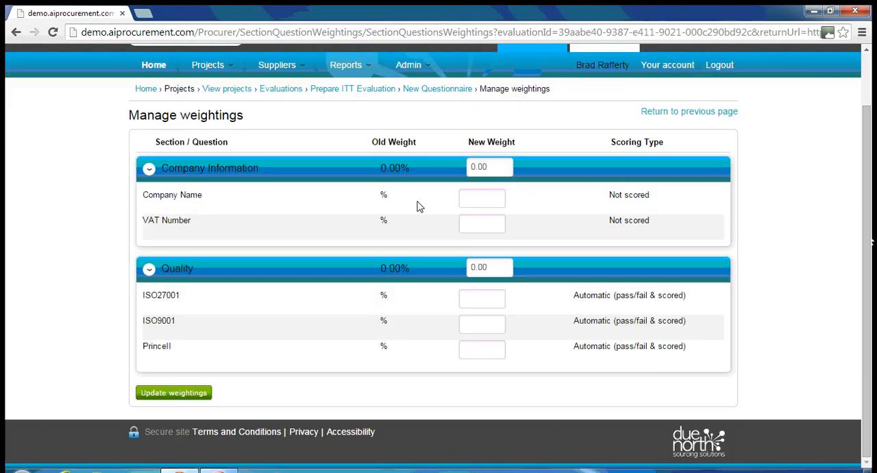
left_click(492, 169)
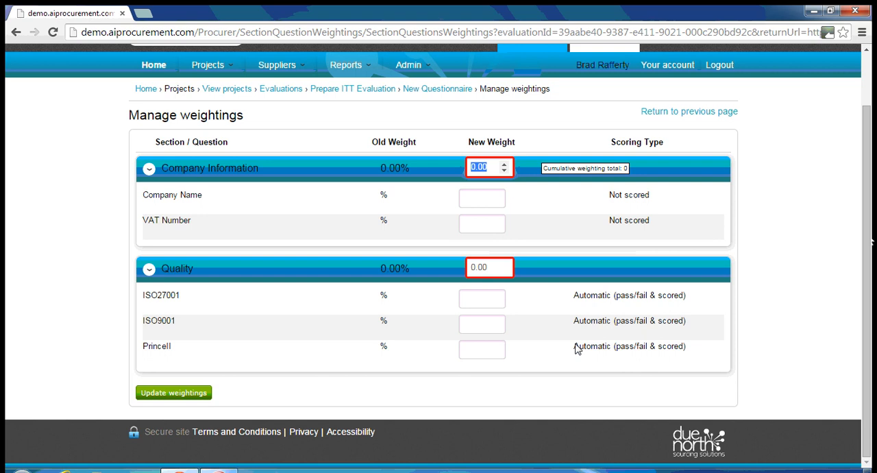
type("30")
left_click(491, 271)
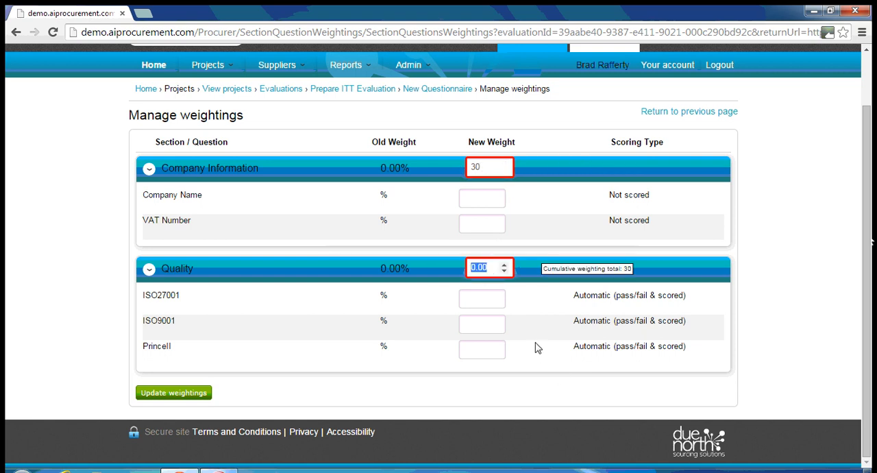
double_click(481, 268)
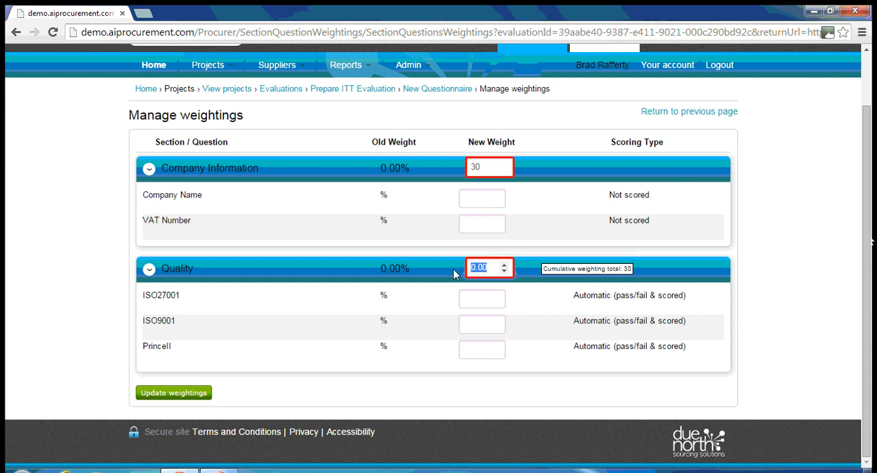
type("70")
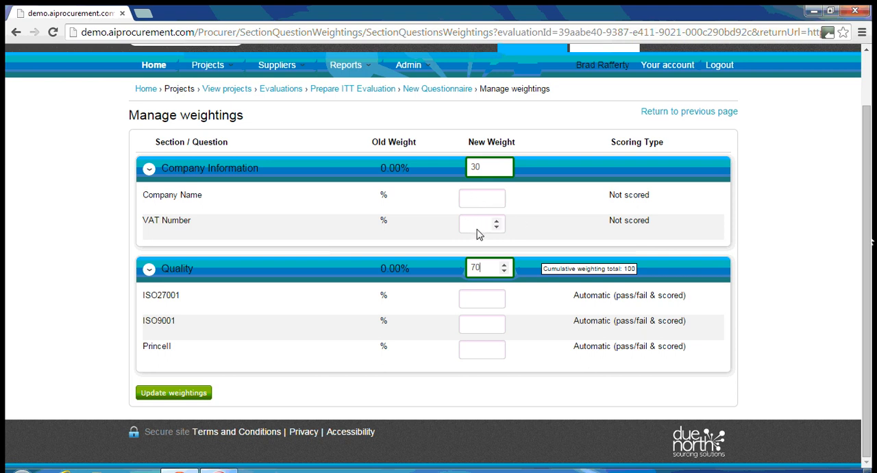
Set the Company Information question weights to 40 for Company Name and 60 for VAT Number
left_click(469, 202)
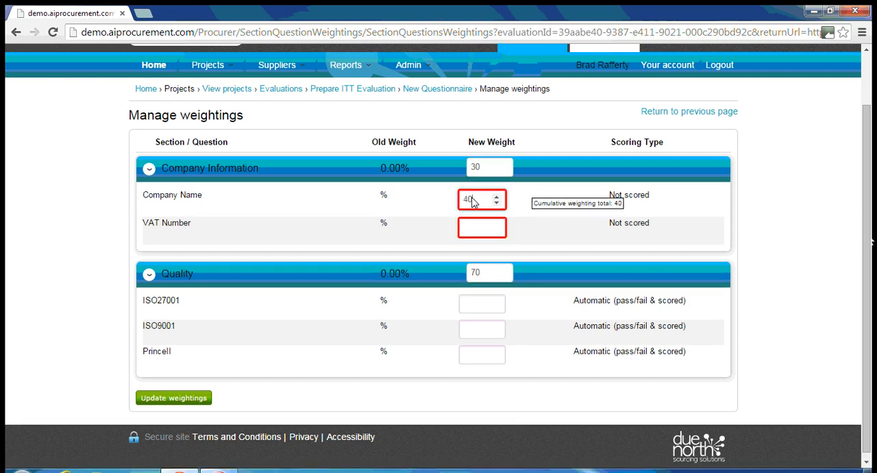
left_click(478, 233)
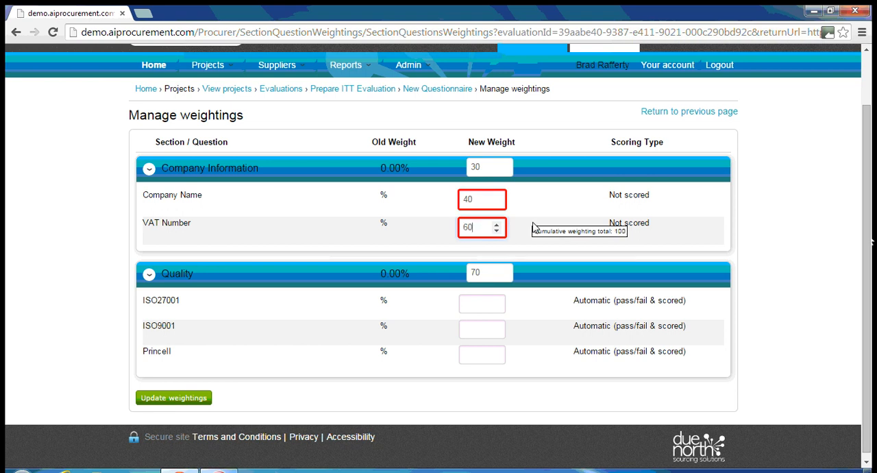
left_click(489, 306)
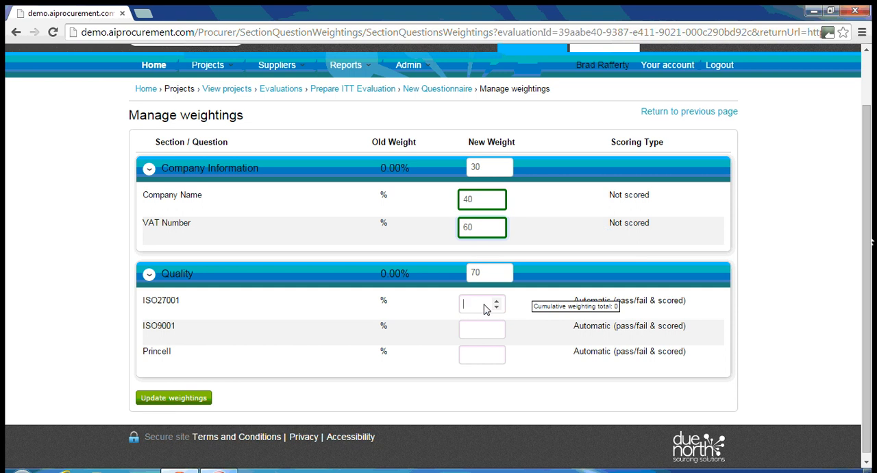
Set the Quality question weights to 40 for ISO27001, 30 for ISO9001 and 30 for PrinceII, and update the weightings
type("40")
key("Tab")
type("30")
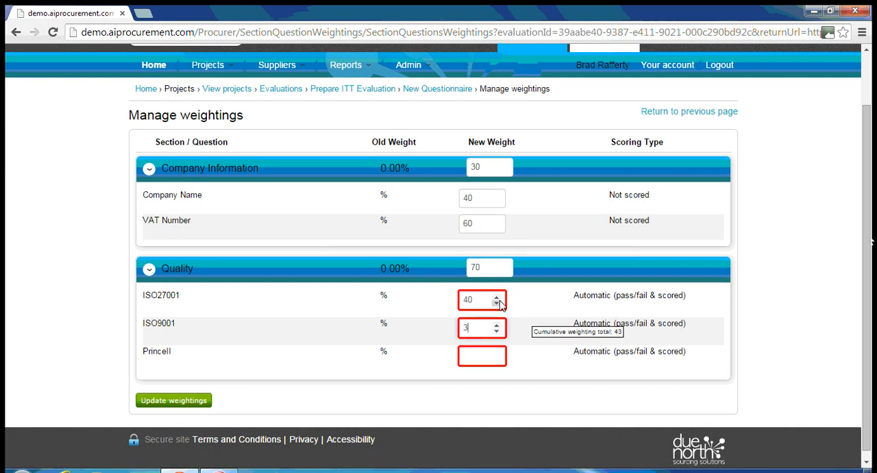
key("Tab")
type("30")
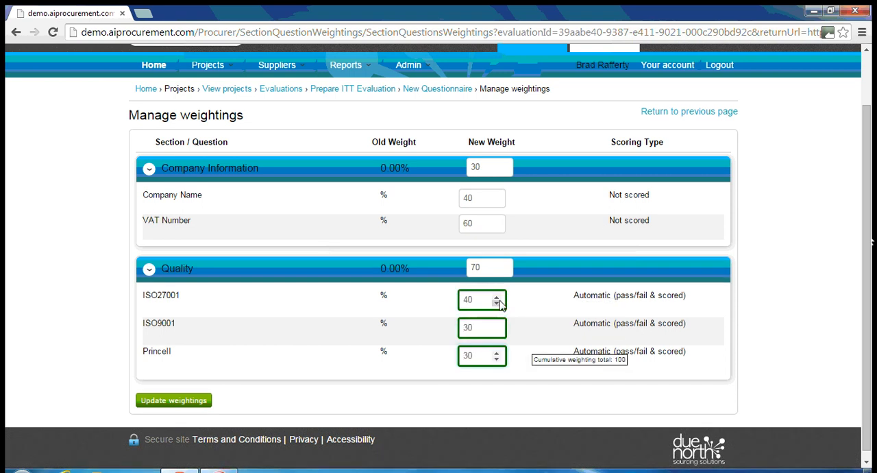
left_click(784, 286)
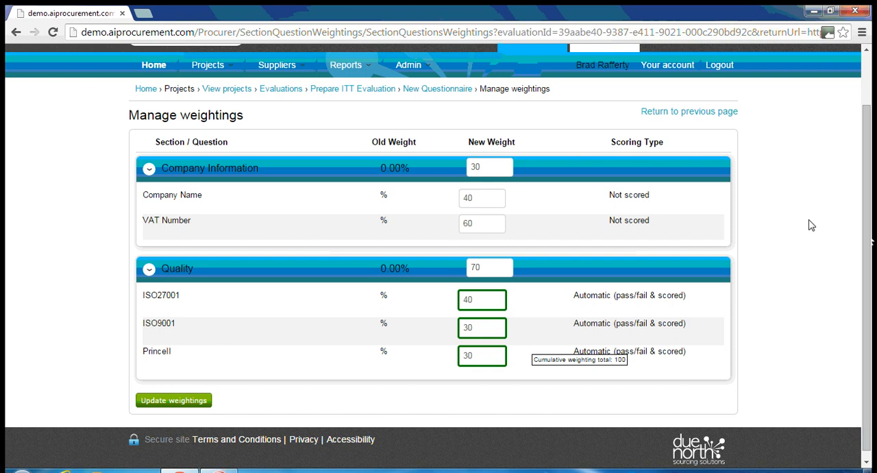
left_click(196, 401)
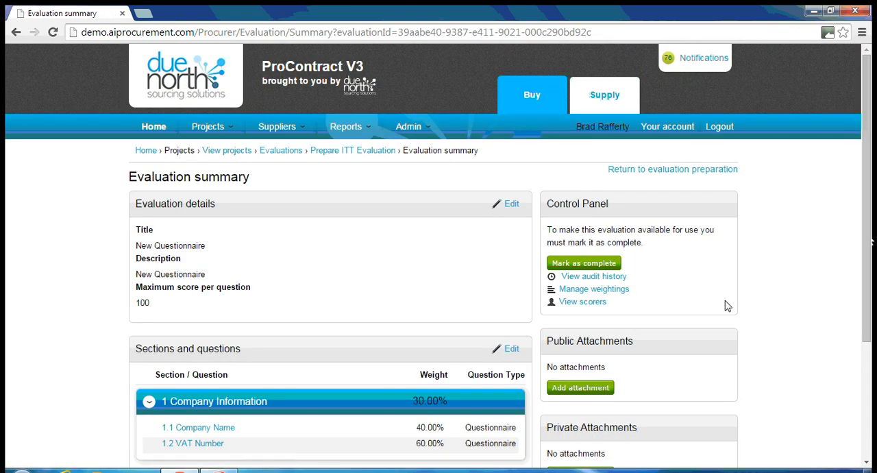
Review the sections and weights in the evaluation summary and mark the New Questionnaire evaluation as complete
scroll(762, 233, "down", 2)
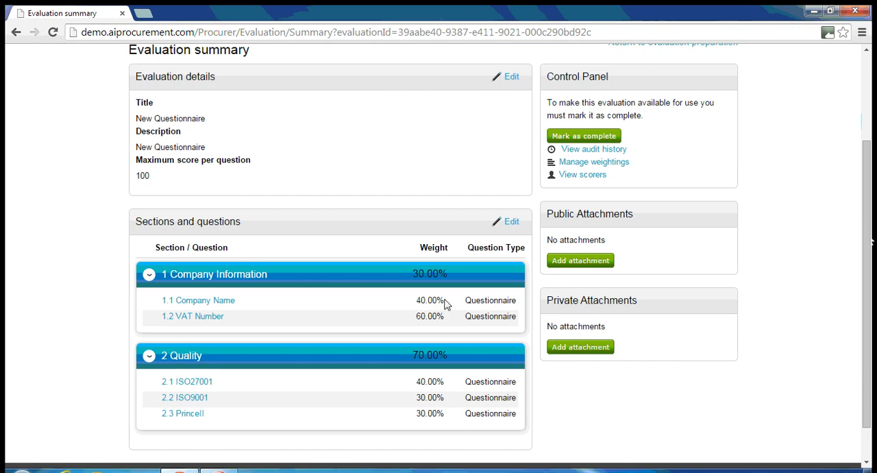
scroll(449, 303, "up", 1)
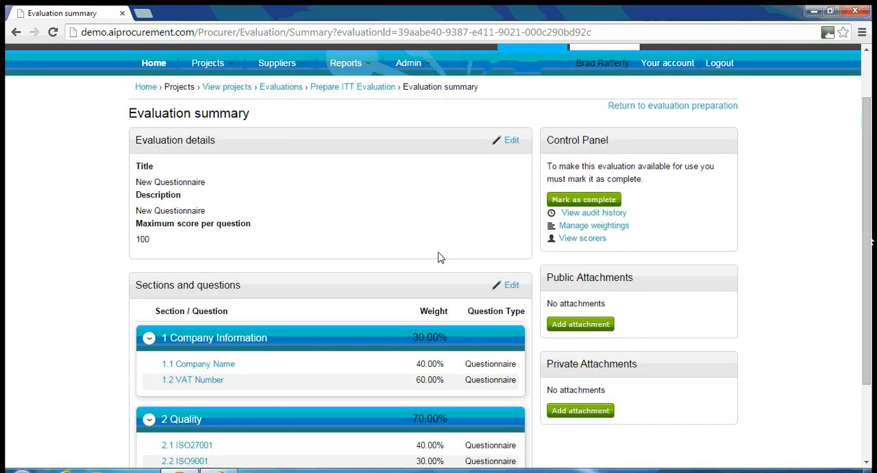
scroll(760, 283, "down", 1)
scroll(760, 282, "up", 1)
left_click(593, 201)
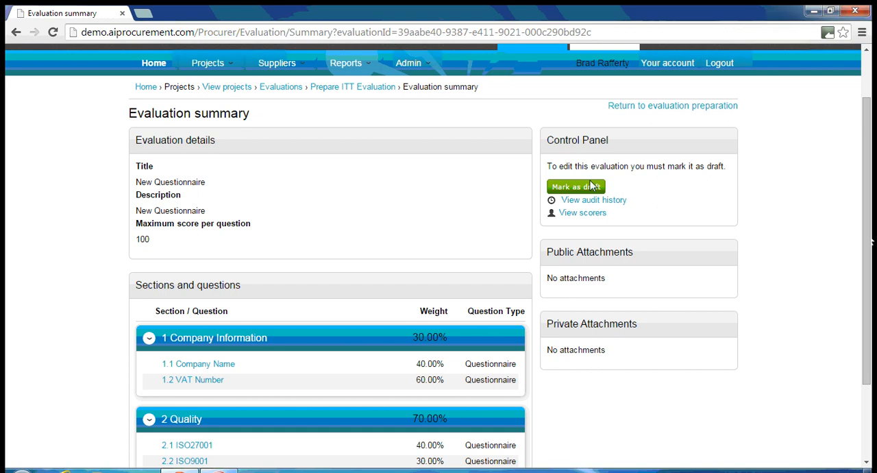
scroll(781, 279, "down", 3)
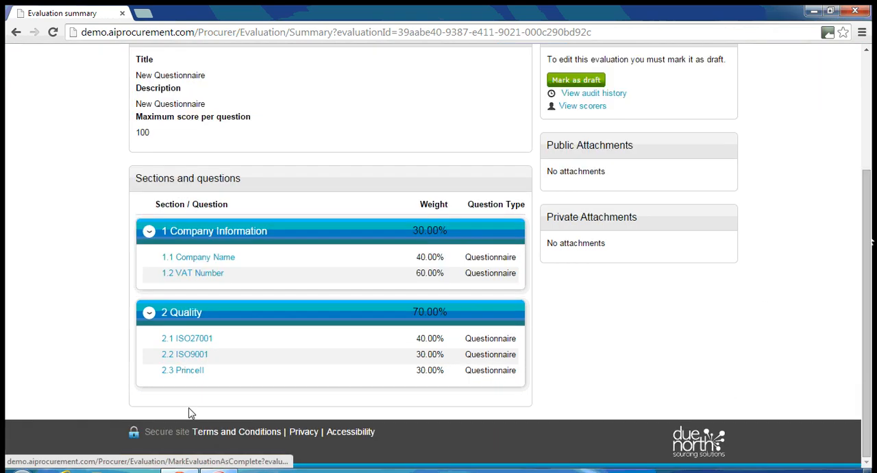
scroll(620, 315, "up", 3)
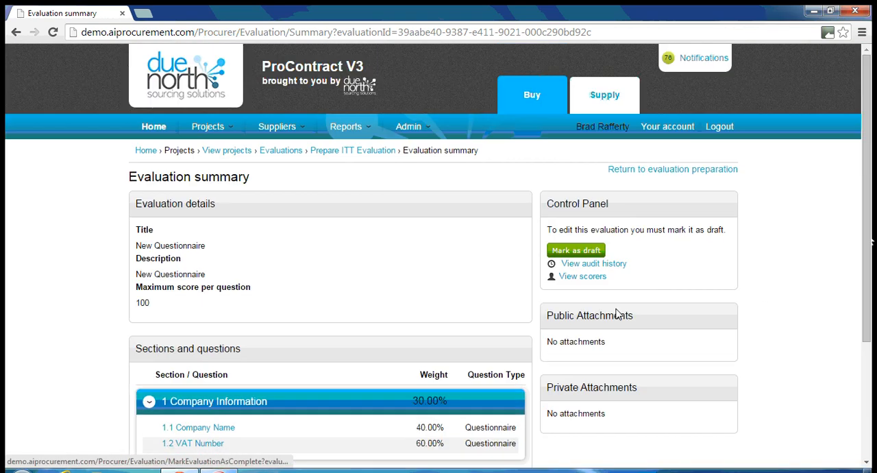
Return to the Evaluations project dashboard and start the Place Advert event
left_click(682, 170)
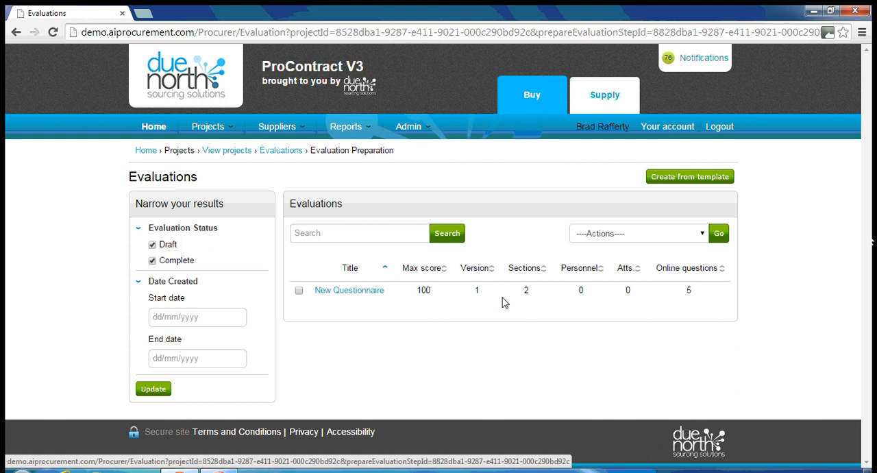
left_click(280, 153)
scroll(549, 267, "down", 1)
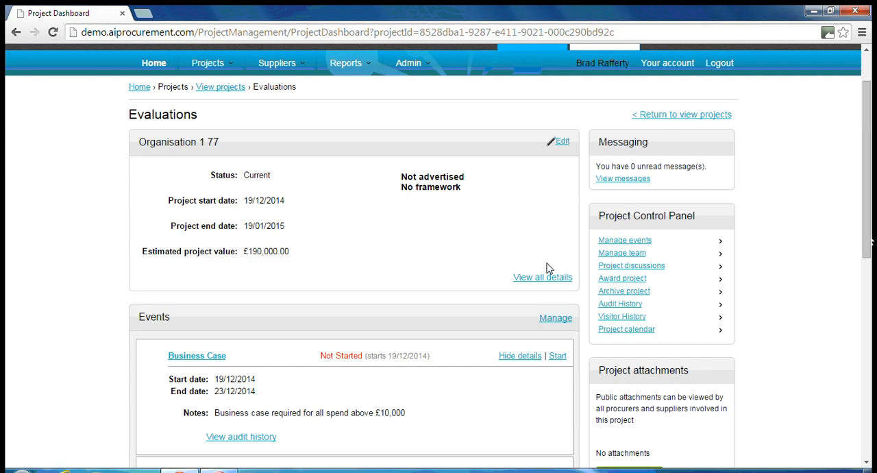
scroll(547, 268, "down", 4)
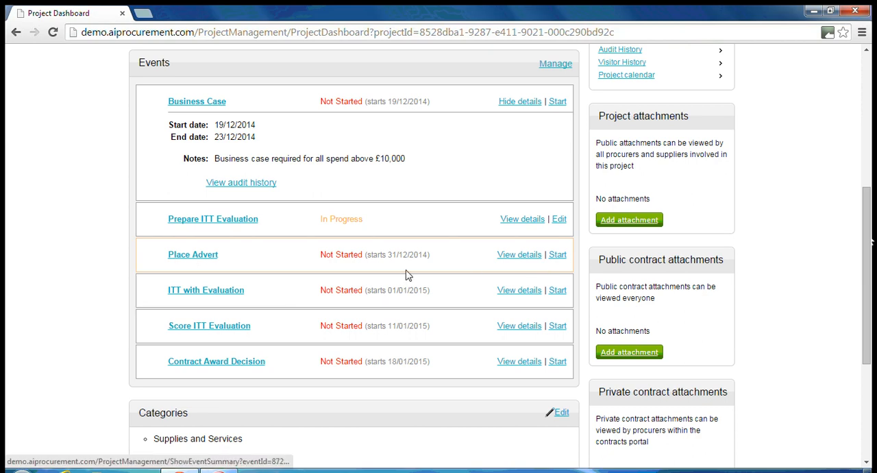
left_click(558, 255)
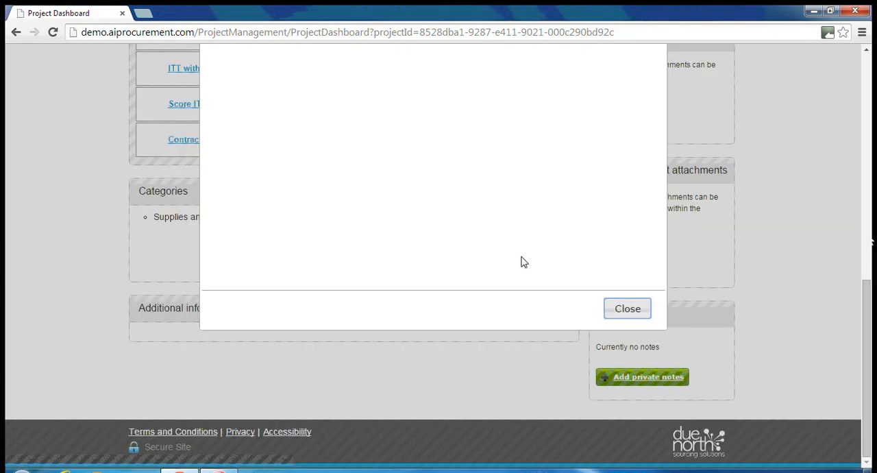
scroll(505, 266, "up", 8)
scroll(506, 267, "down", 4)
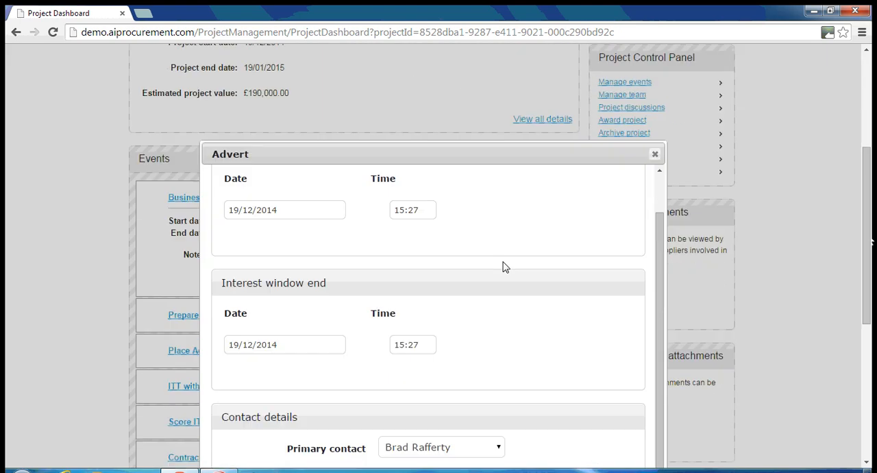
scroll(504, 266, "down", 1)
left_click_drag(660, 227, 662, 161)
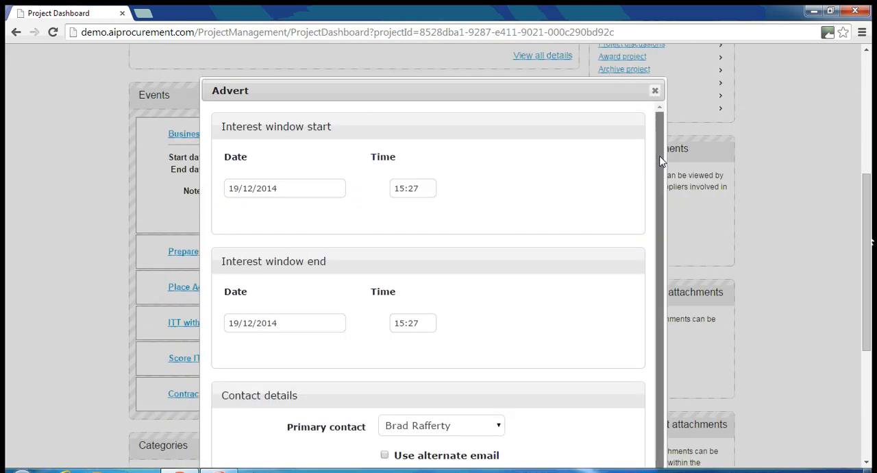
Set the advert's interest window end to 31/12/2014 at 17:00
left_click(286, 330)
left_click(318, 302)
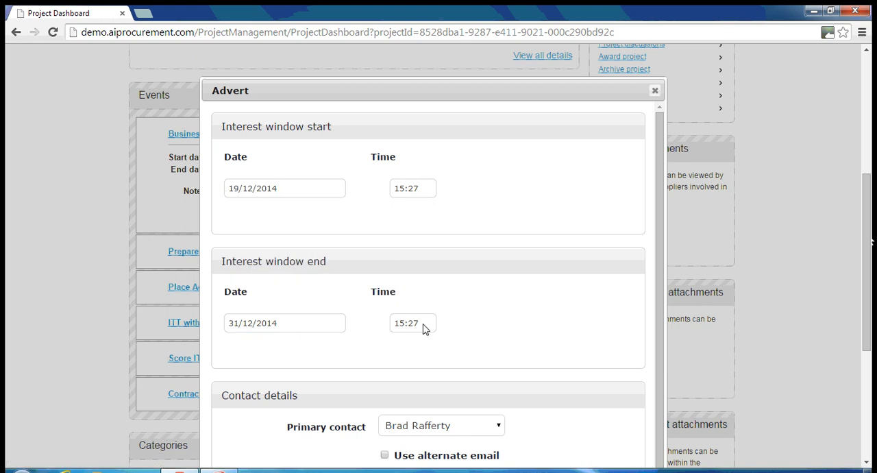
left_click(423, 329)
left_click(419, 394)
Assign the regions UK - UNITED KINGDOM and ZZ - Outside UK to the advert
left_click_drag(655, 279, 656, 328)
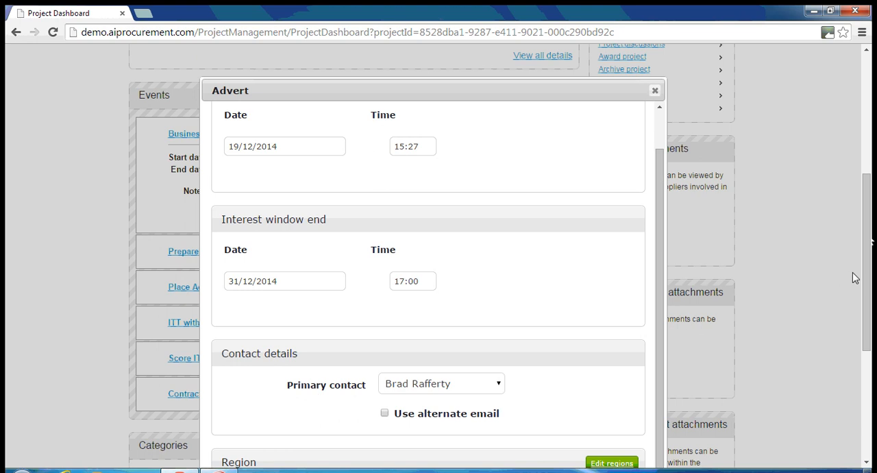
scroll(855, 278, "down", 3)
left_click(601, 278)
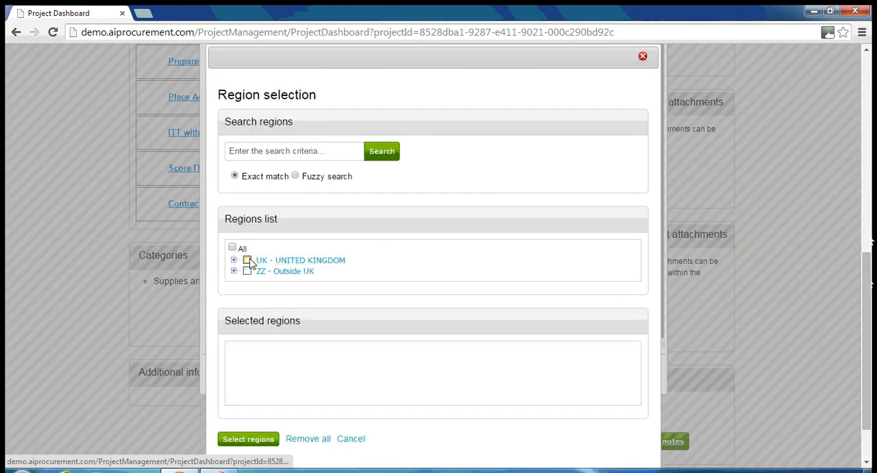
left_click(247, 261)
left_click(247, 271)
left_click(236, 439)
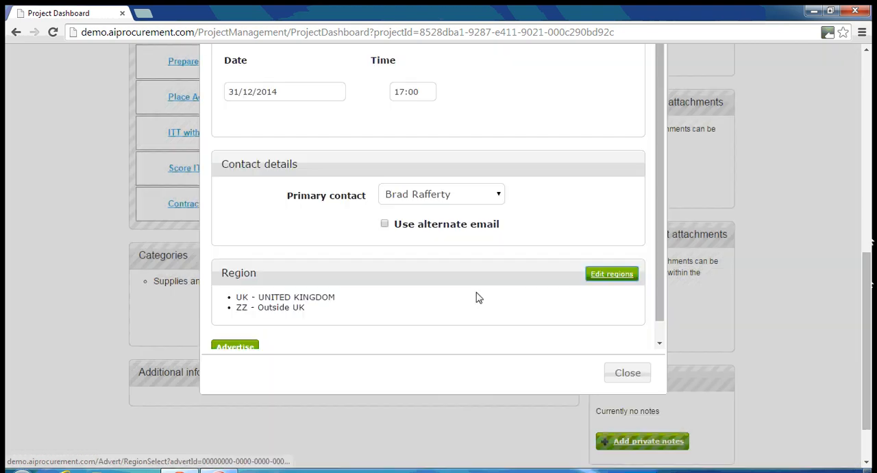
Publish the advert and return to the project dashboard
scroll(524, 269, "down", 2)
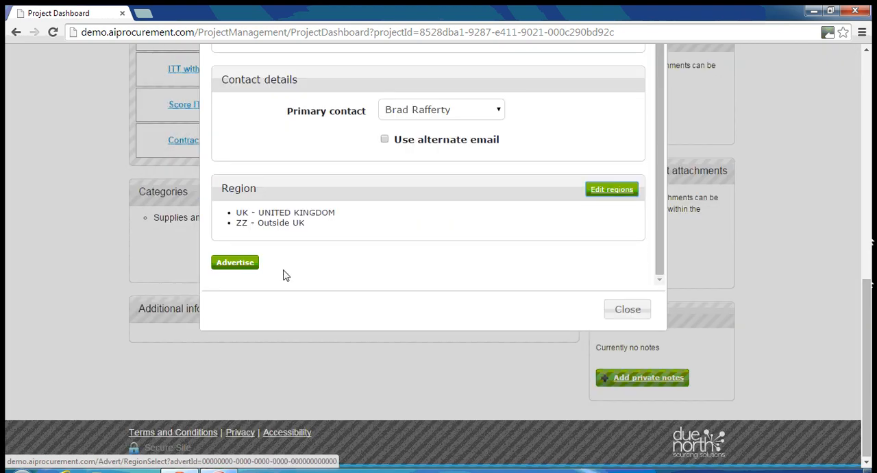
left_click(239, 268)
left_click(342, 295)
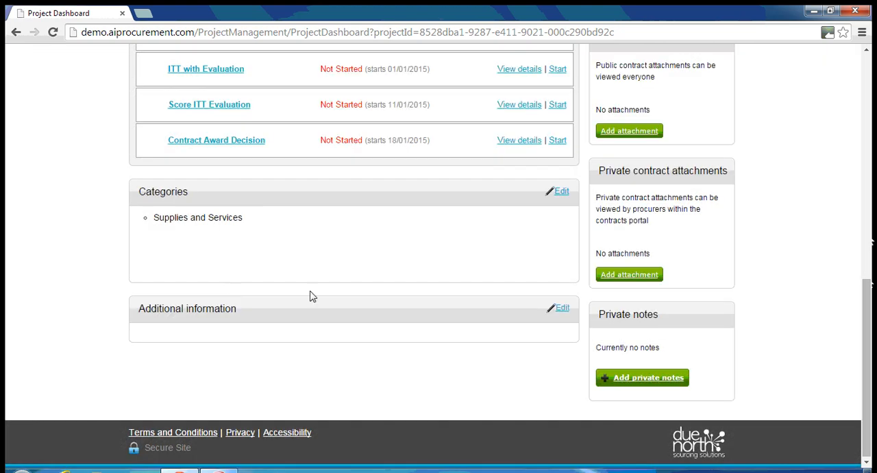
Start the ITT with Evaluation event and enter "Rfx Questionnaire" as both the title and the description
scroll(390, 302, "up", 3)
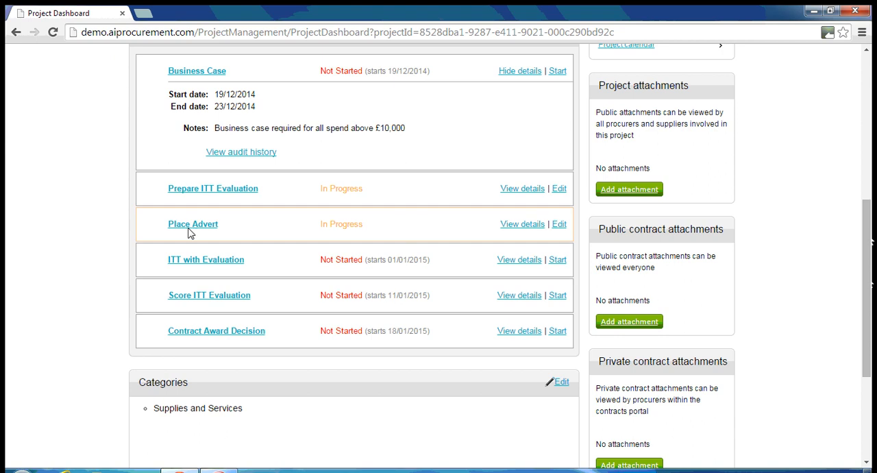
left_click(557, 260)
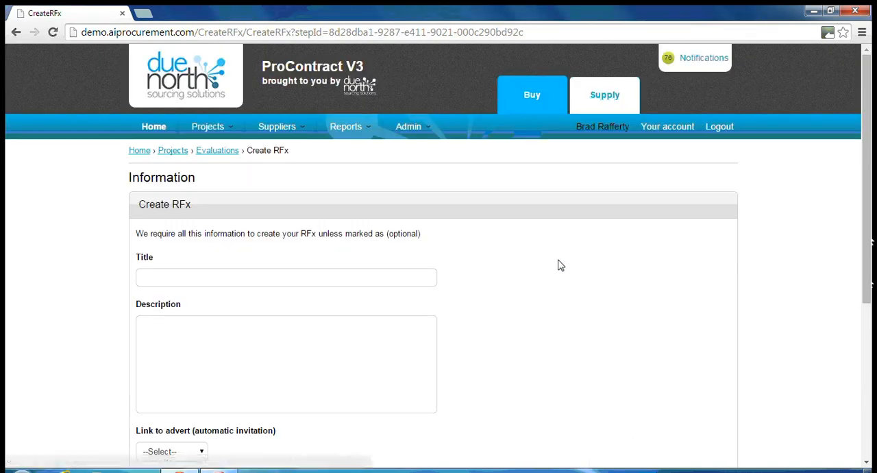
scroll(279, 218, "down", 1)
left_click(176, 215)
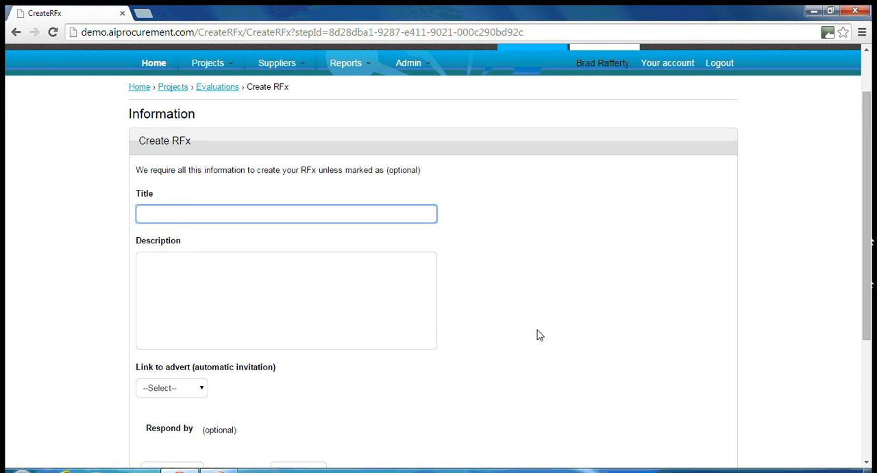
type("Rfx Questionnaire")
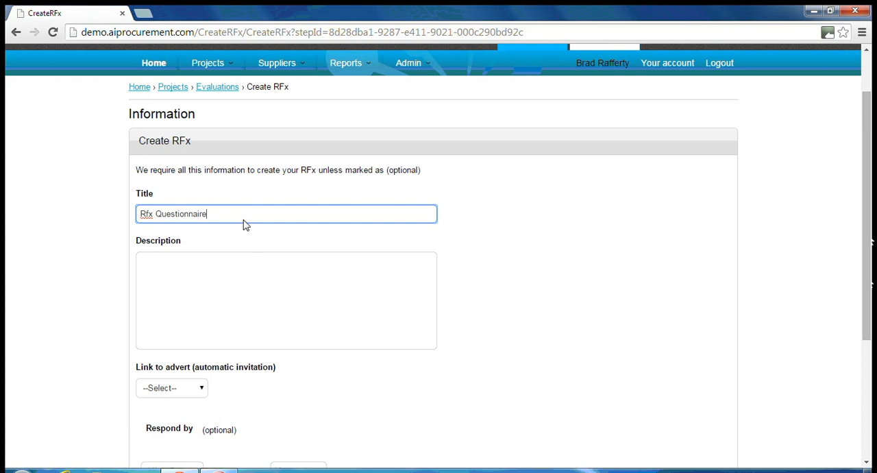
left_click_drag(243, 219, 133, 231)
key("ctrl+c")
left_click(215, 275)
key("ctrl+v")
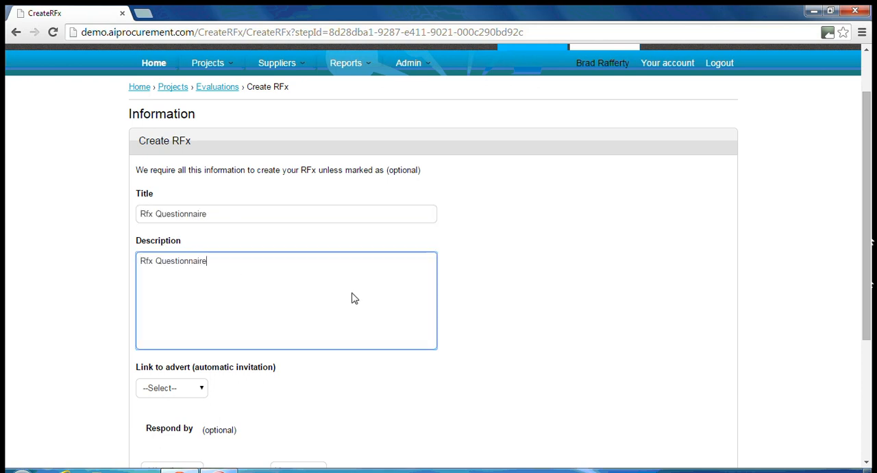
Link the RFx to the Place Advert event for automatic invitation
scroll(351, 298, "down", 2)
left_click(200, 261)
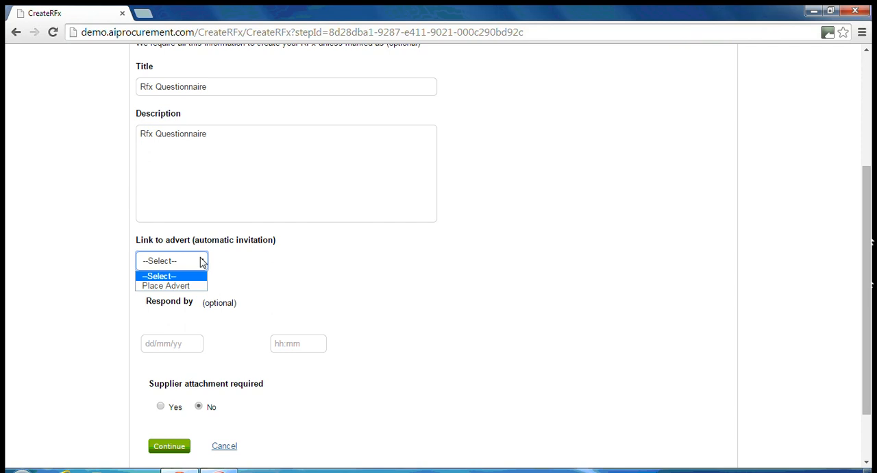
left_click(189, 291)
Set the RFx respond-by deadline to 31/12/2014 at 17:00 and create the RFx with no supplier attachment required
scroll(356, 257, "down", 2)
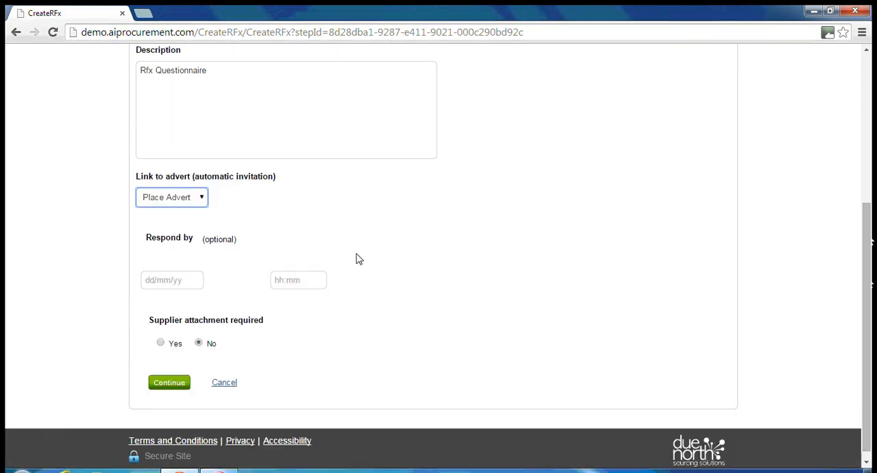
left_click(172, 272)
left_click(230, 409)
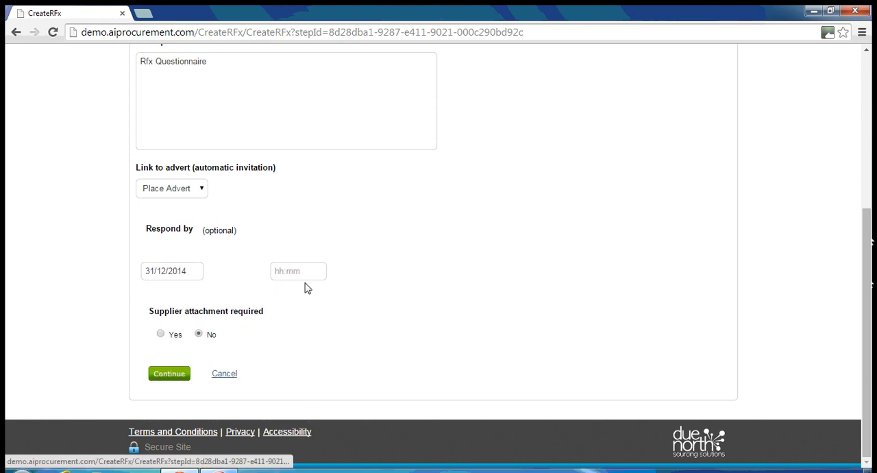
left_click(302, 275)
left_click_drag(323, 297, 324, 324)
mouse_move(325, 348)
left_mouse_down()
mouse_move(324, 358)
mouse_move(324, 343)
left_mouse_up()
left_click(285, 334)
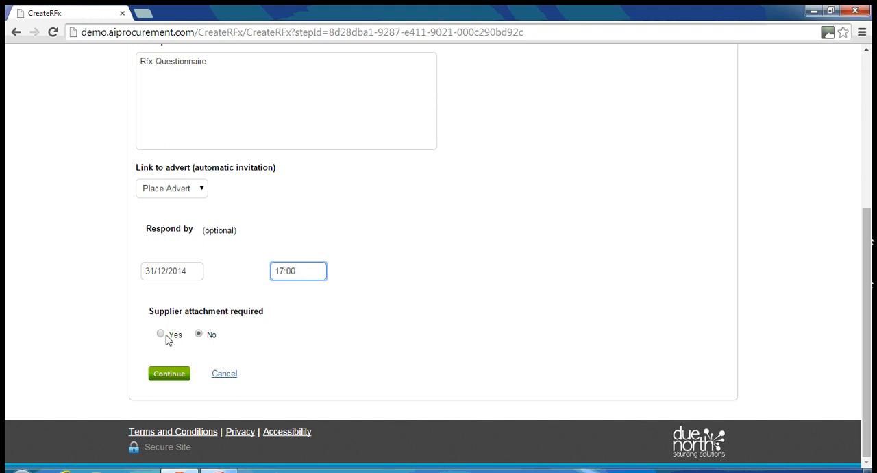
left_click(170, 375)
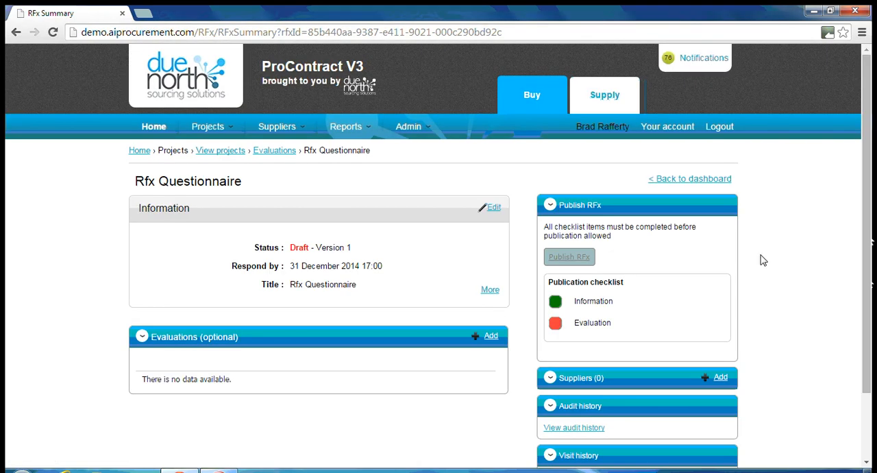
Start adding an evaluation to the RFx, choose New Questionnaire, and continue to the Options stage
scroll(761, 255, "down", 2)
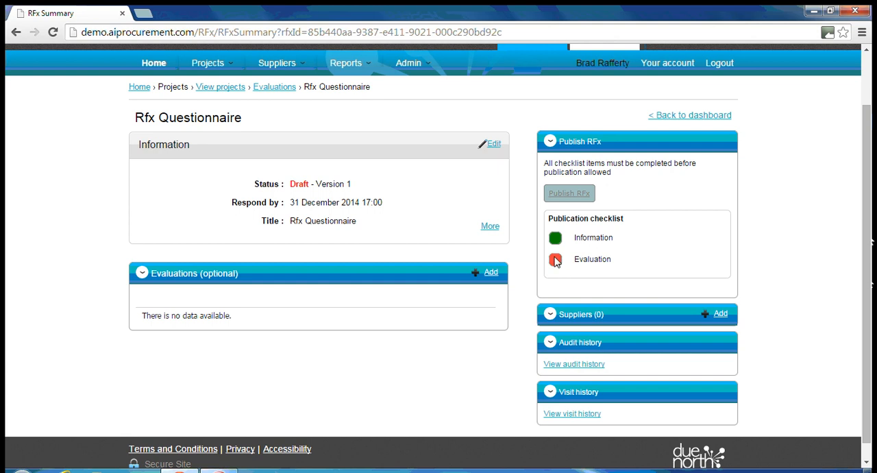
left_click(486, 278)
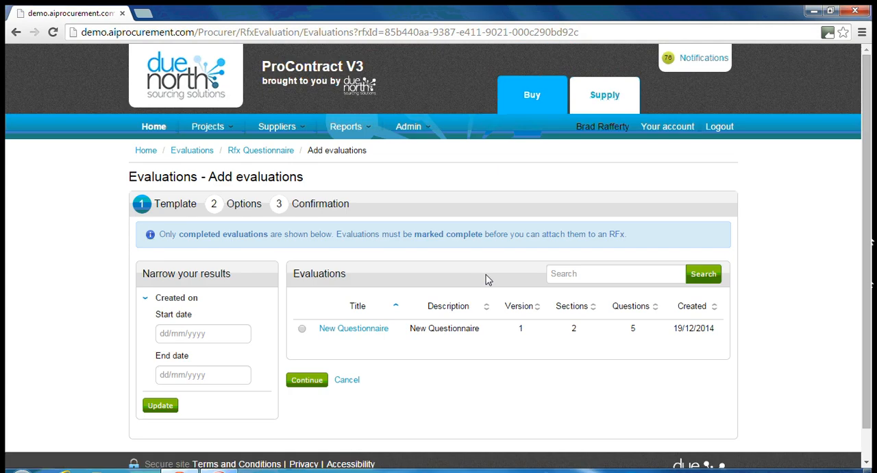
scroll(473, 261, "down", 1)
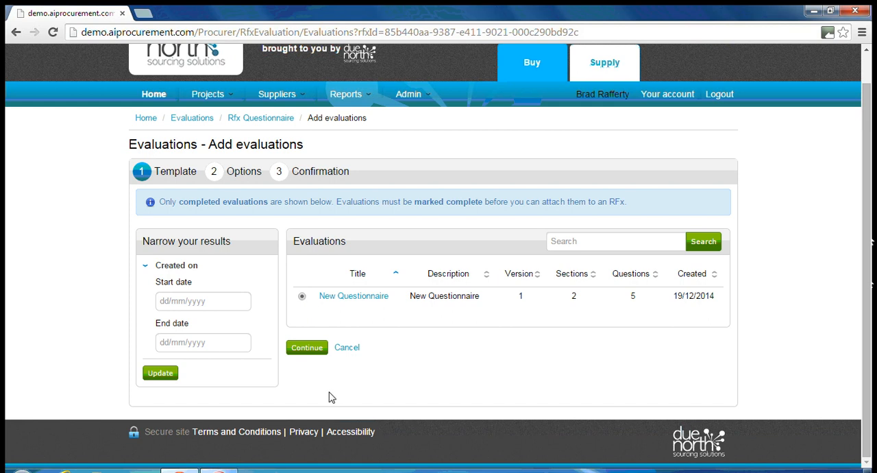
left_click(308, 350)
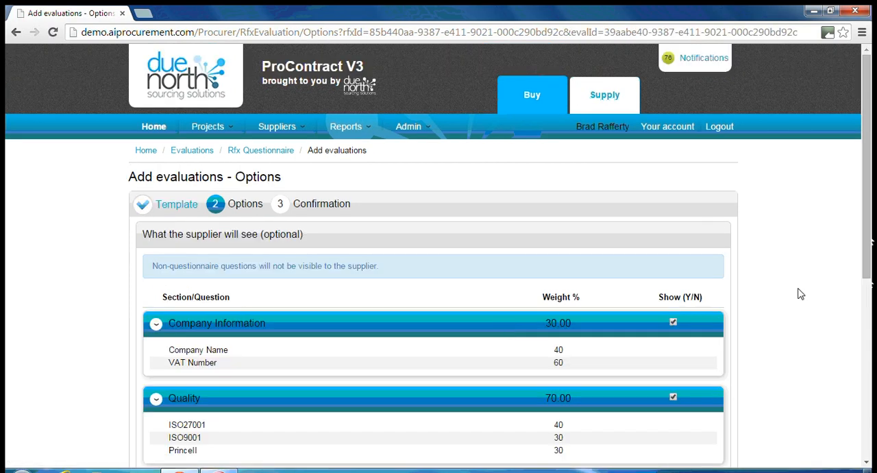
Keep both sections, weightings and numbering shown to suppliers, leave the lot template at No, and continue to the Confirmation stage
scroll(801, 294, "down", 3)
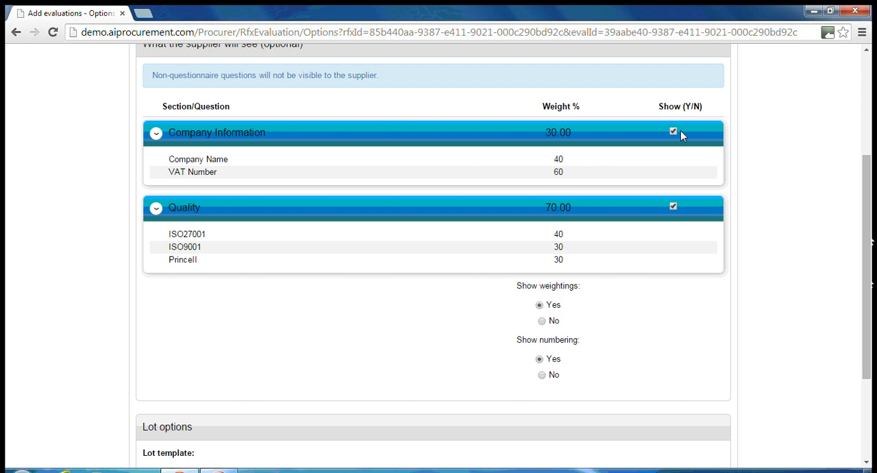
scroll(740, 206, "down", 1)
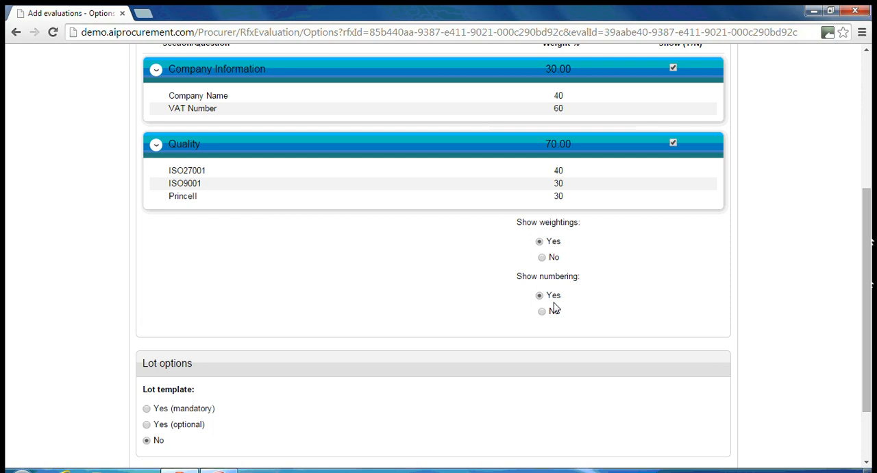
scroll(783, 266, "down", 2)
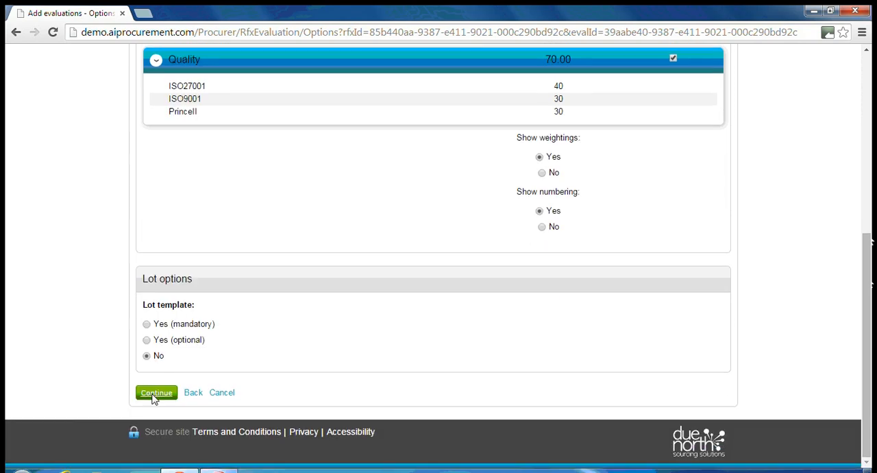
left_click(156, 394)
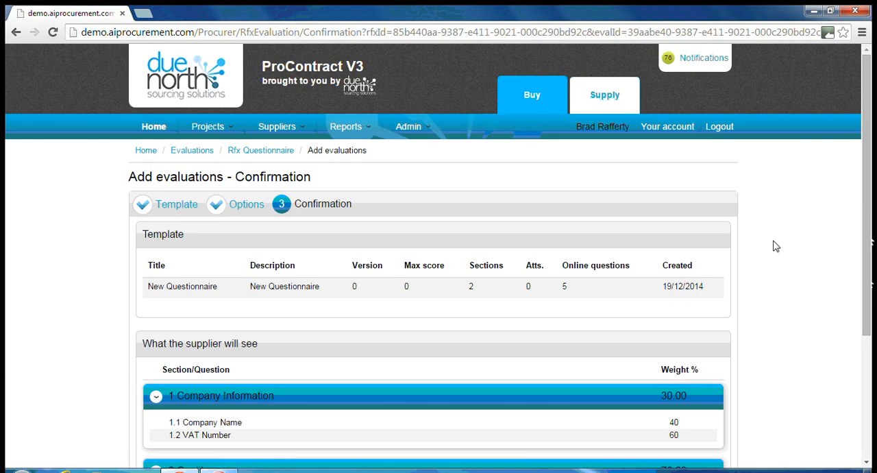
Review the questionnaire's supplier view on the Confirmation stage and add the evaluation to the RFx
scroll(776, 246, "down", 2)
scroll(775, 243, "down", 1)
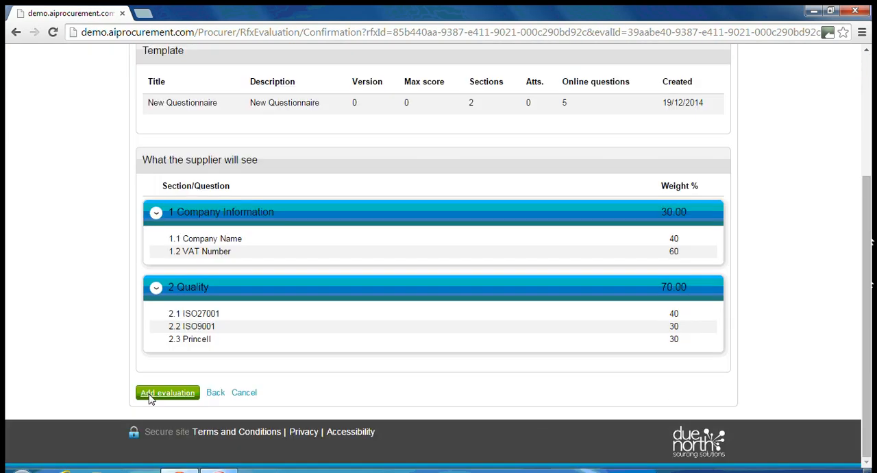
scroll(285, 277, "up", 1)
scroll(285, 277, "down", 1)
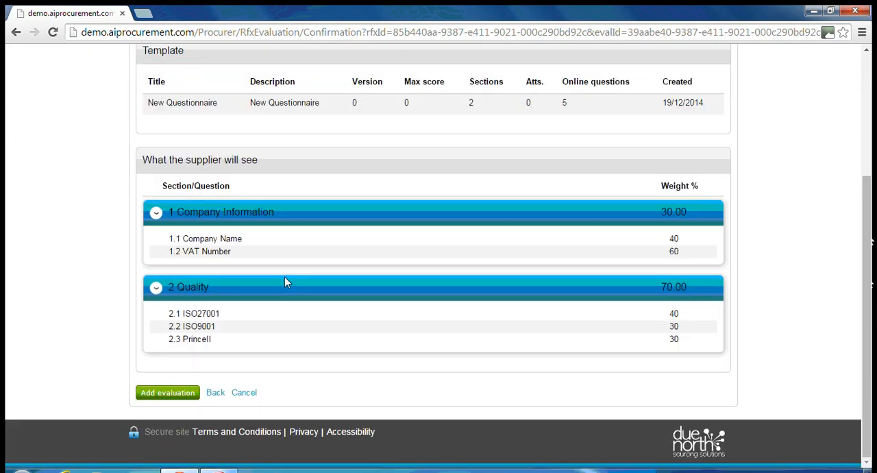
left_click(167, 394)
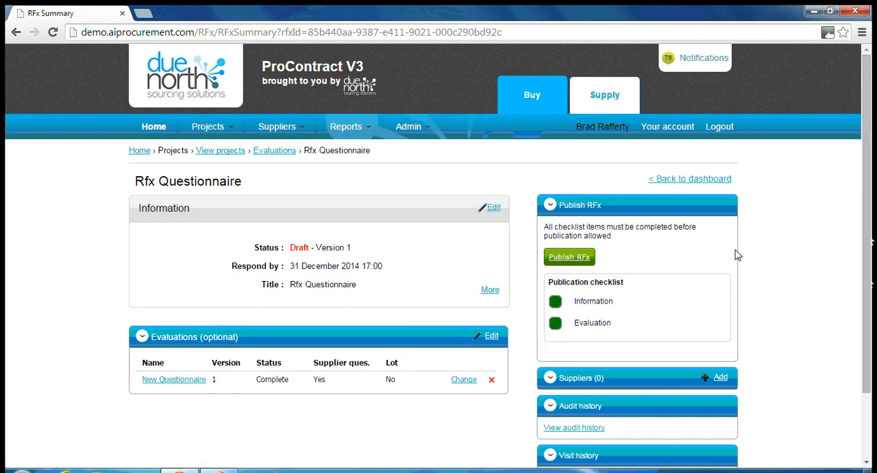
Publish the Rfx Questionnaire without selecting any suppliers and confirm the publication
scroll(736, 255, "down", 1)
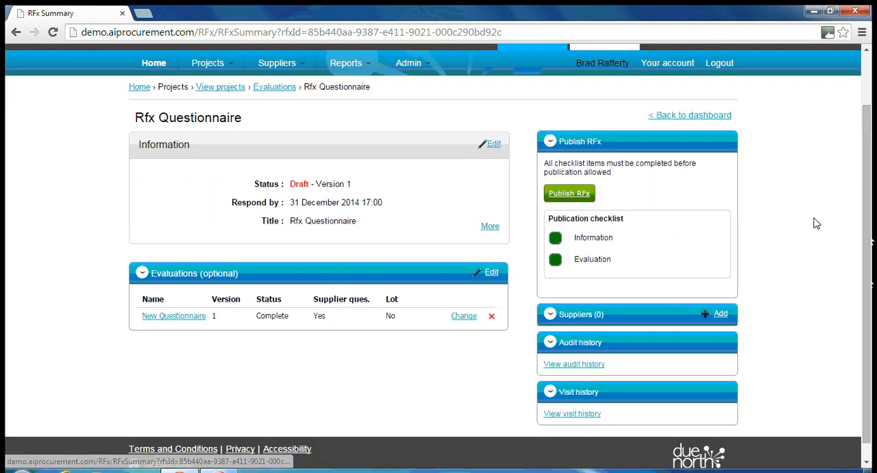
left_click(571, 194)
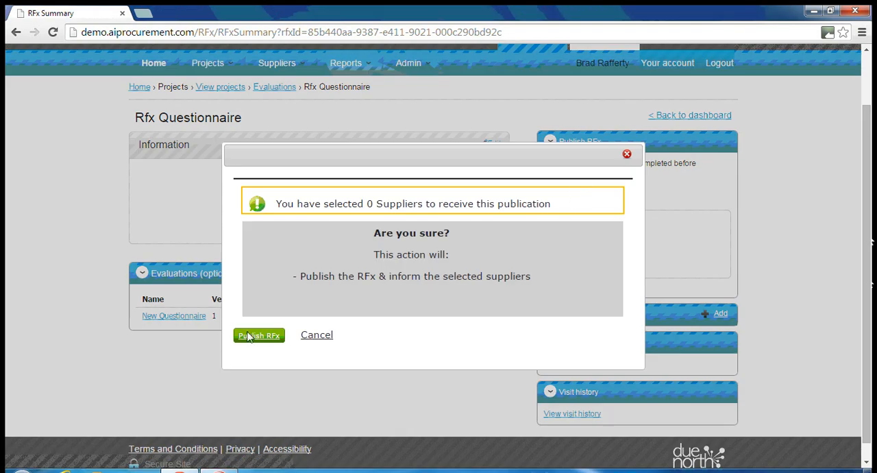
left_click(249, 336)
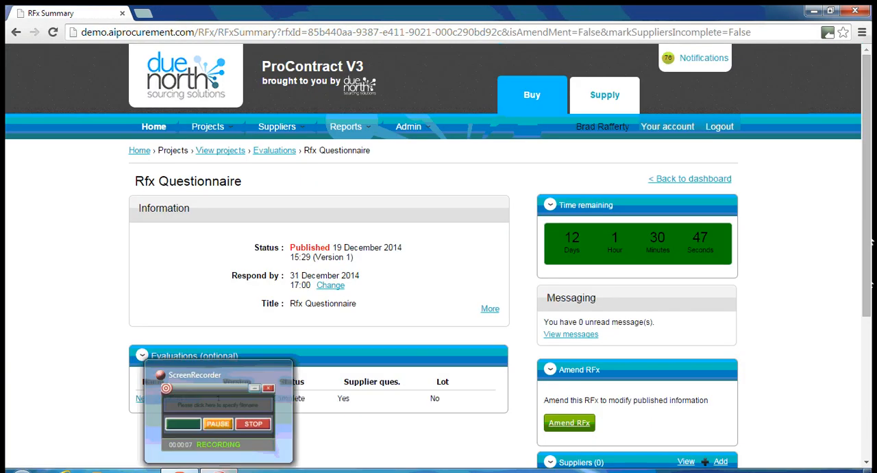